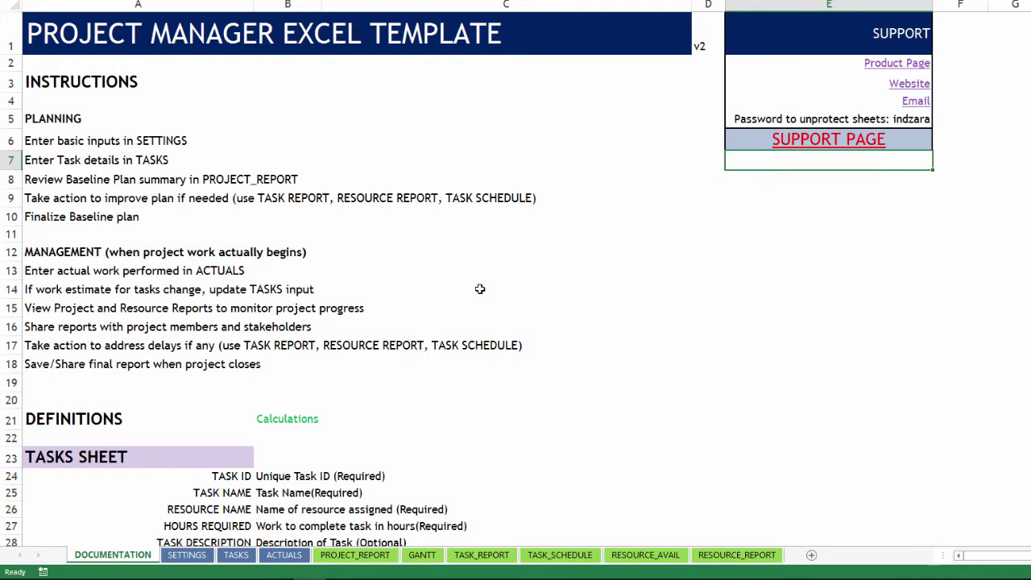
- Scroll through the DOCUMENTATION sheet's Tasks, Actuals and Project Report definitions and back to the top
click(416, 294)
scroll(416, 294, down, 10)
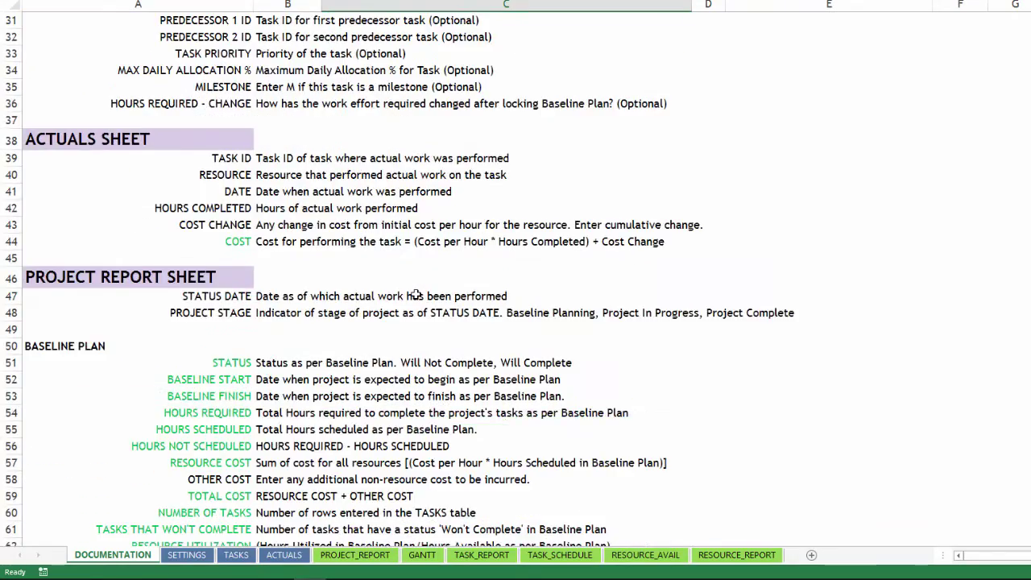
scroll(416, 294, down, 11)
scroll(415, 294, up, 5)
scroll(416, 294, up, 13)
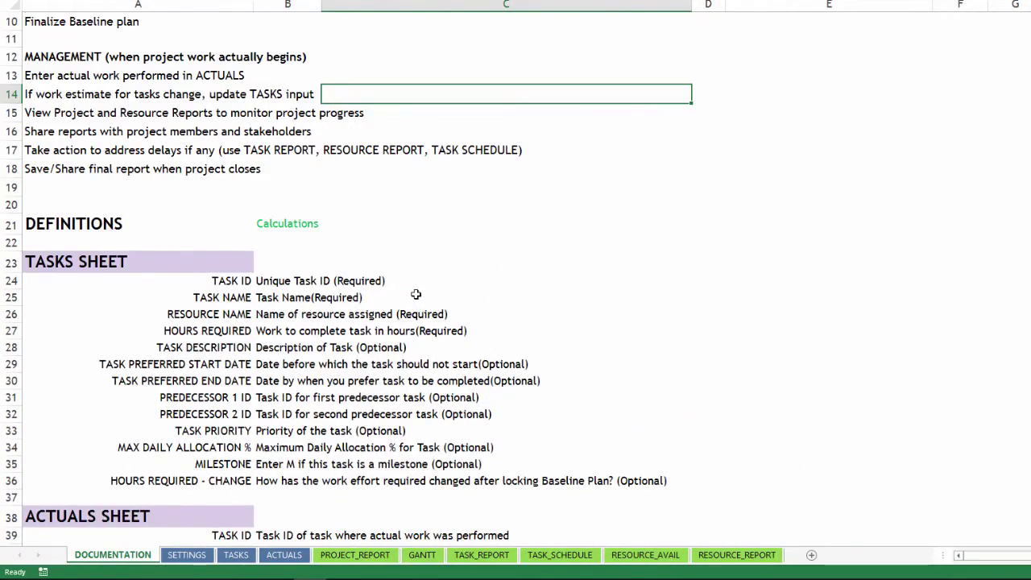
scroll(415, 294, up, 3)
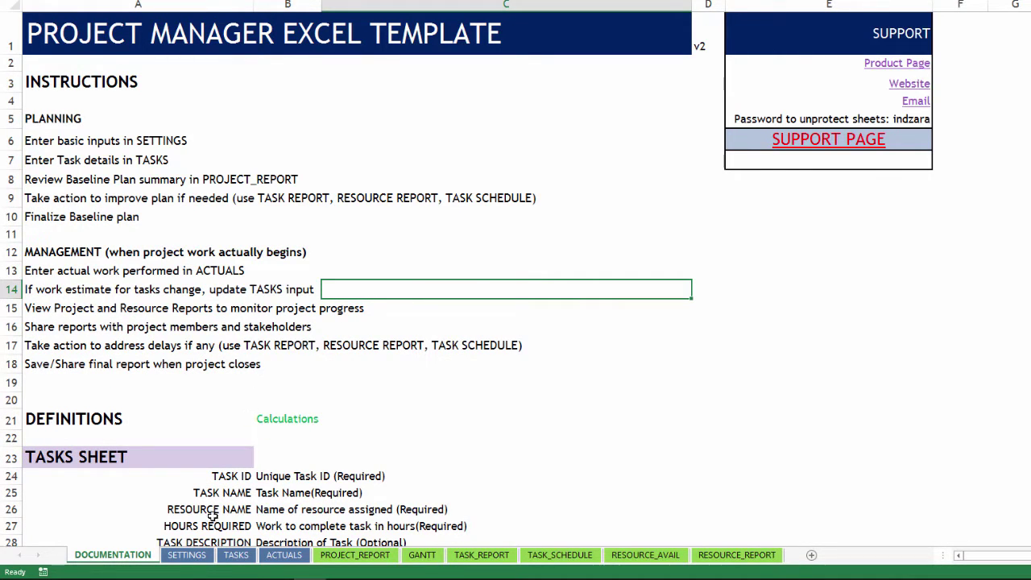
click(205, 556)
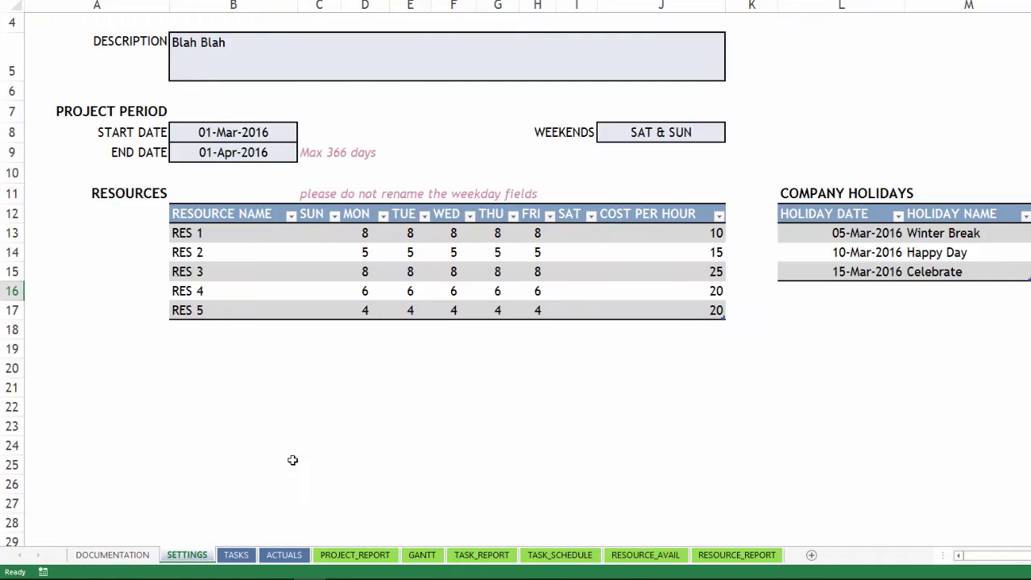
scroll(331, 442, up, 1)
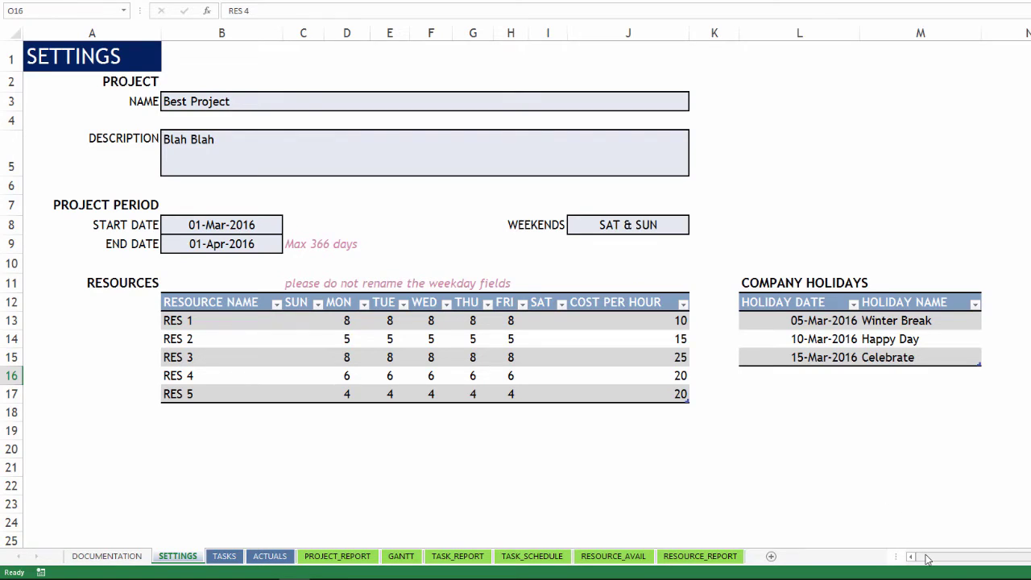
drag(927, 559, 942, 557)
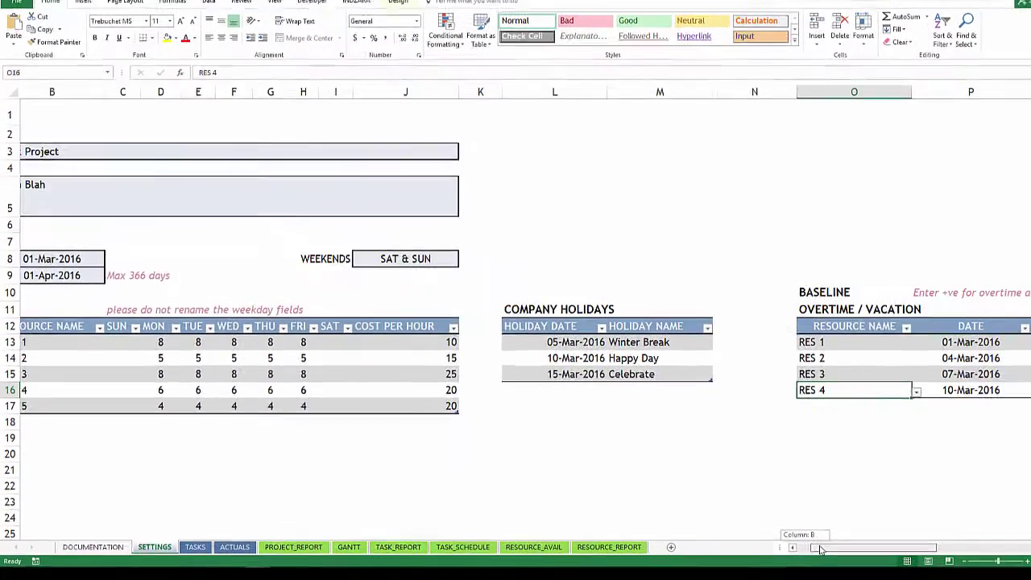
drag(819, 549, 825, 548)
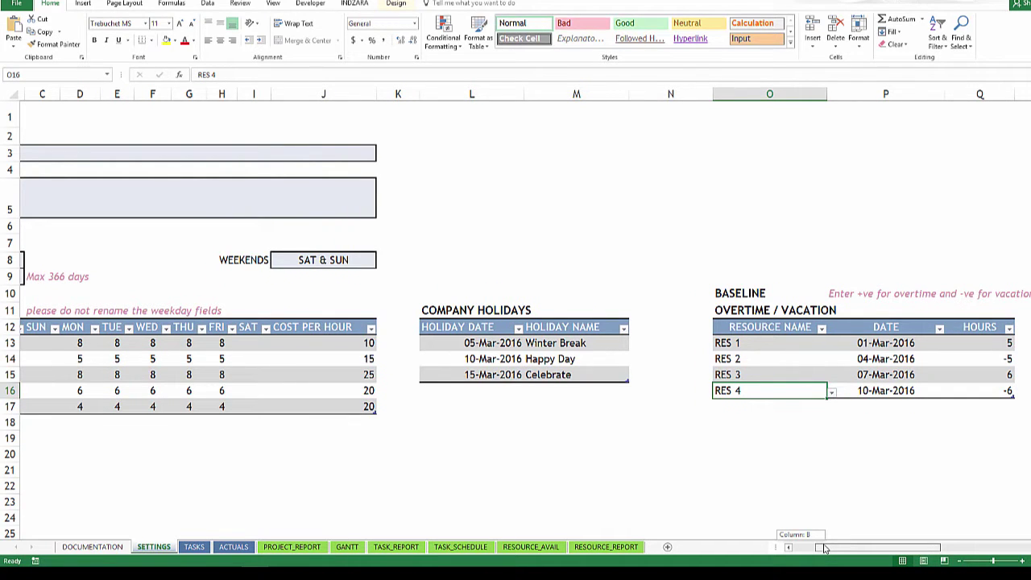
drag(825, 549, 820, 548)
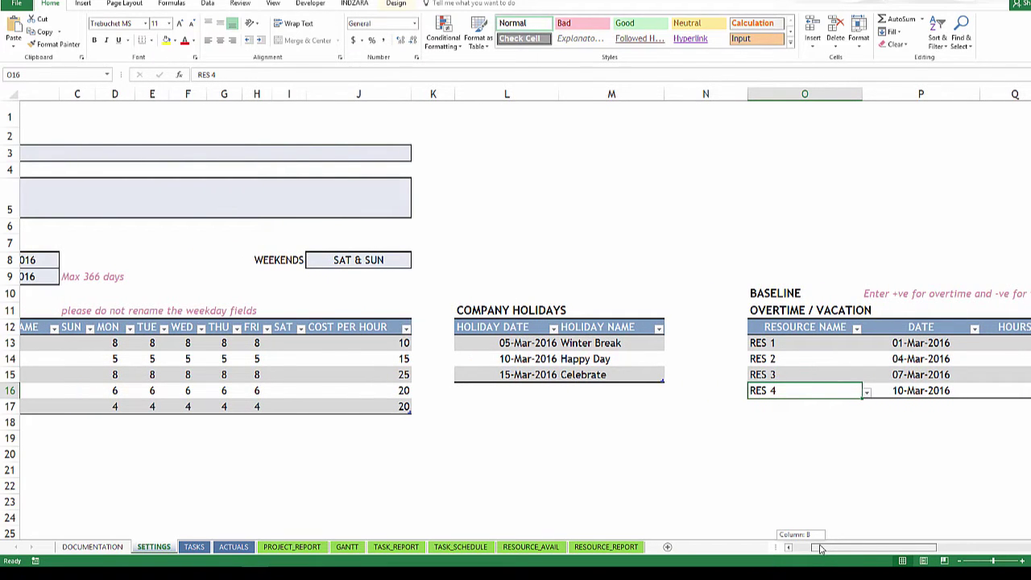
drag(820, 549, 938, 549)
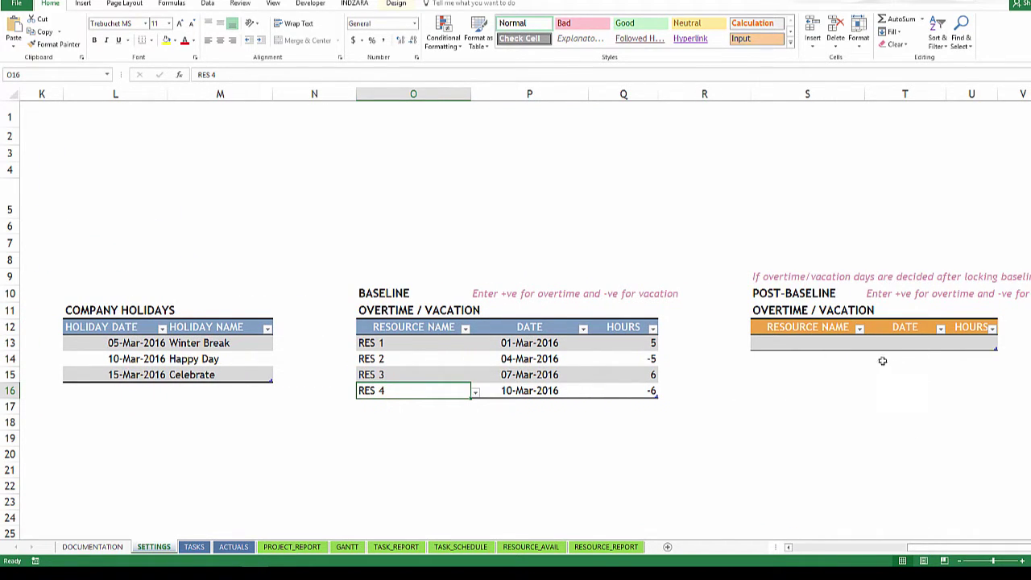
click(802, 549)
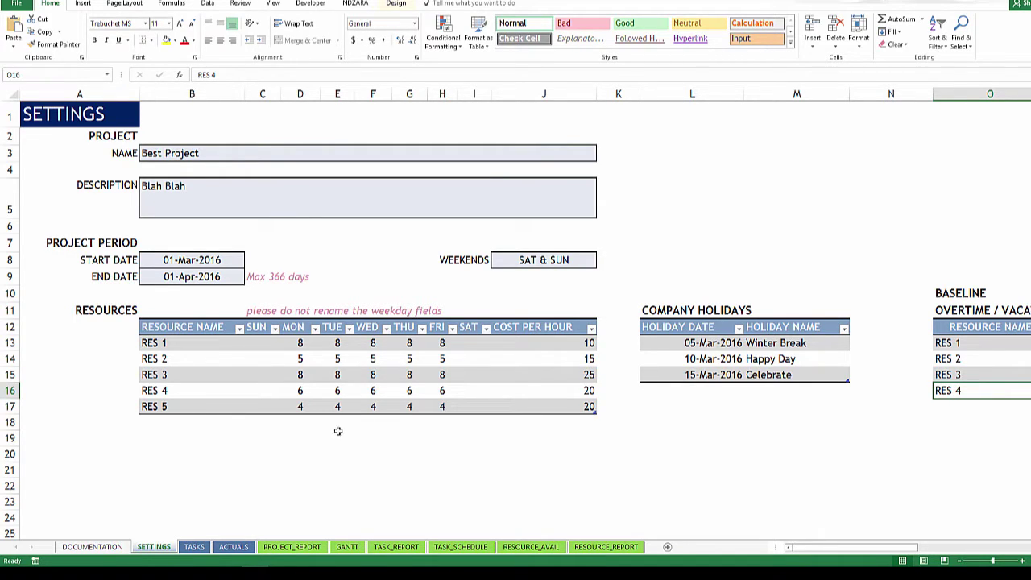
- Switch to the TASKS sheet listing seven tasks with resources, hours, dates and predecessors
click(195, 547)
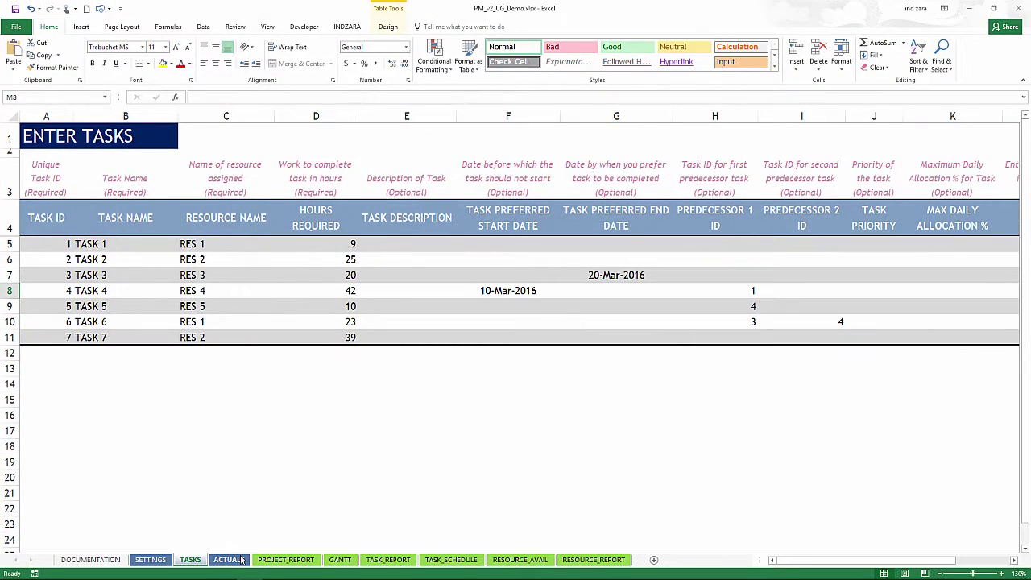
- Switch to the ACTUALS sheet logging six work entries with hours and costs
click(229, 559)
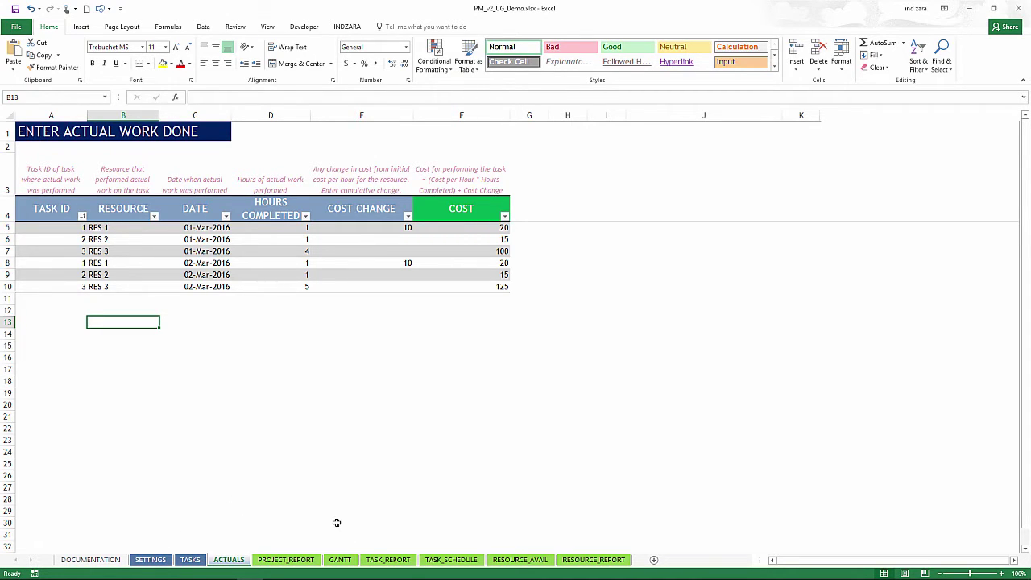
- On the PROJECT_REPORT dashboard, set the status date to 3/1/2016
click(310, 559)
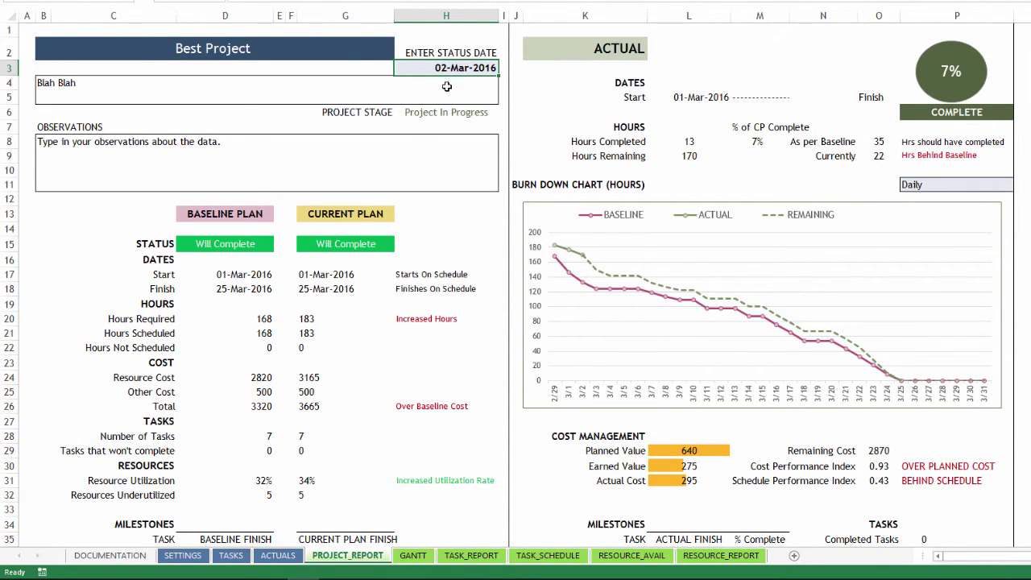
text(3/)
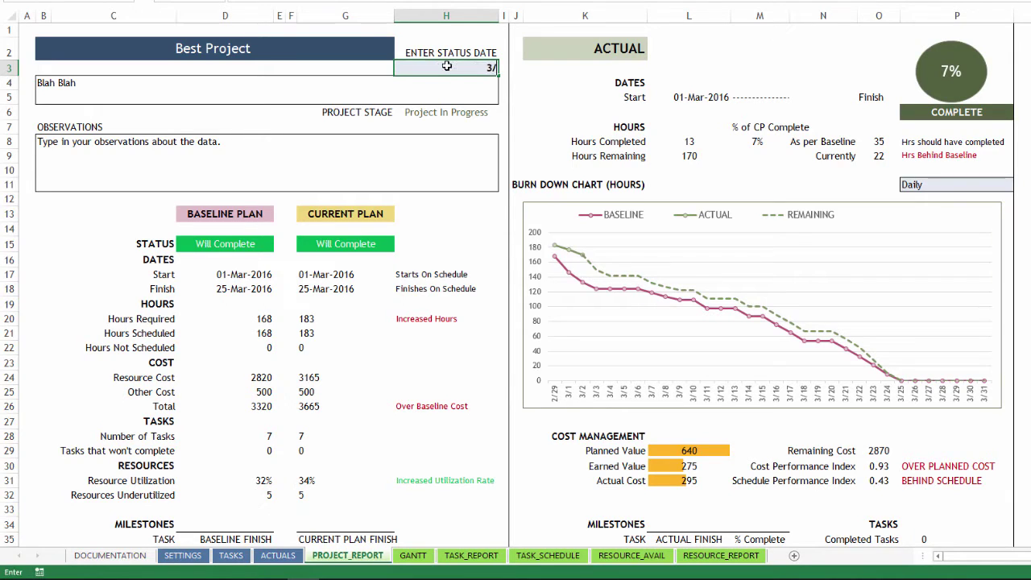
text(1/2016)
key(Return)
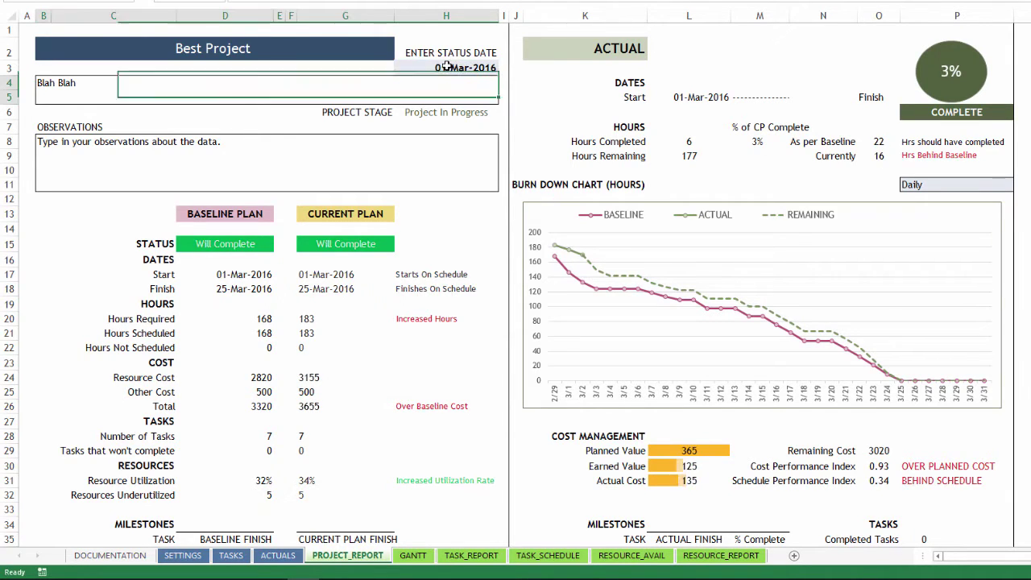
- Change the status date to 3/2/2016 and review the 7% complete report
click(451, 67)
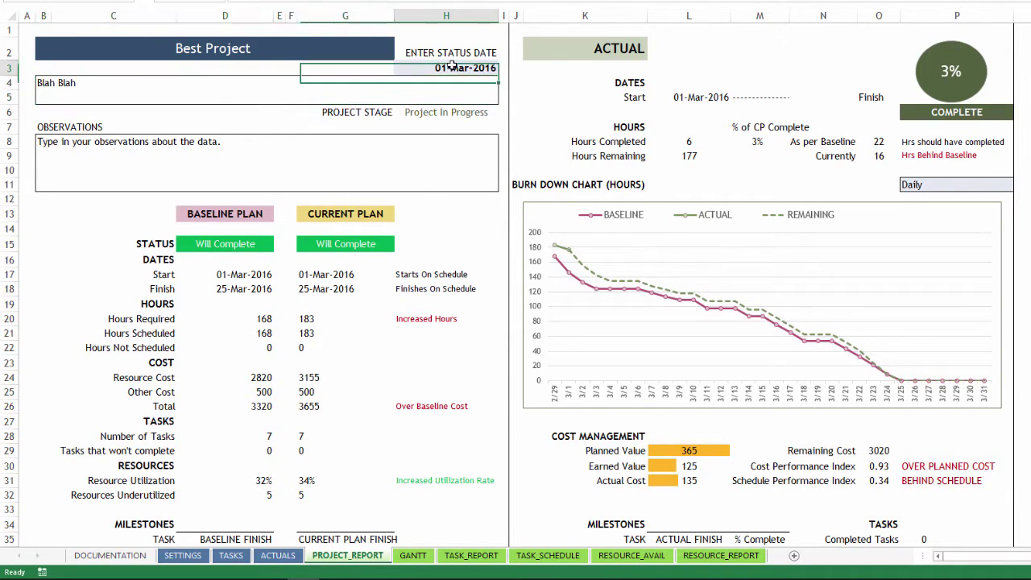
text(3/2/2016)
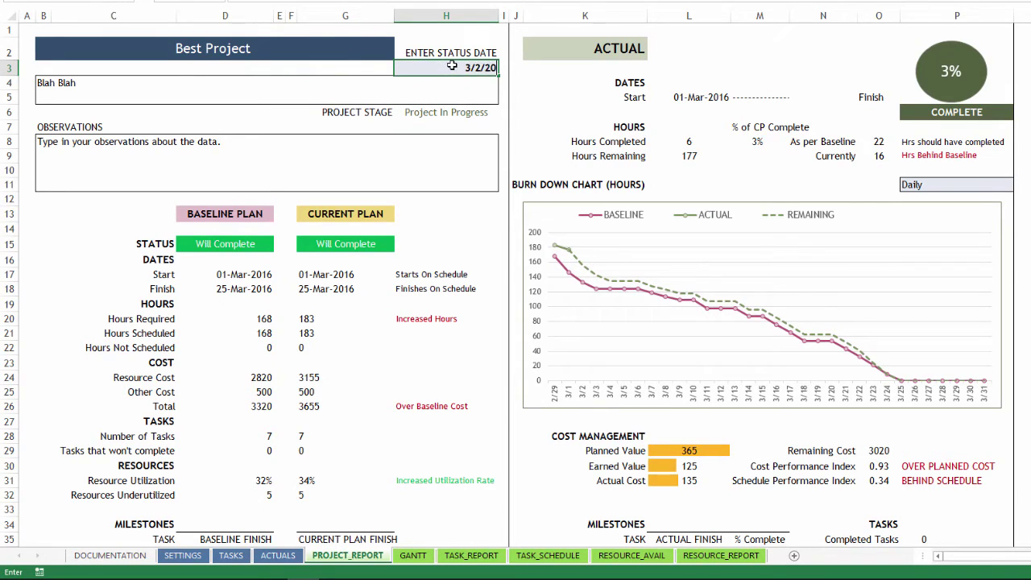
click(452, 67)
key(Return)
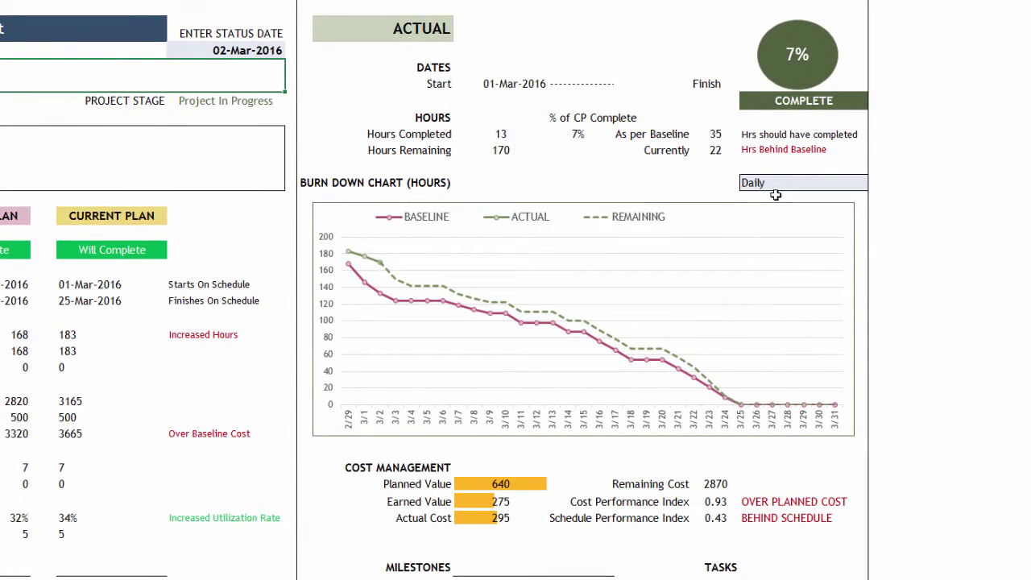
scroll(592, 279, down, 3)
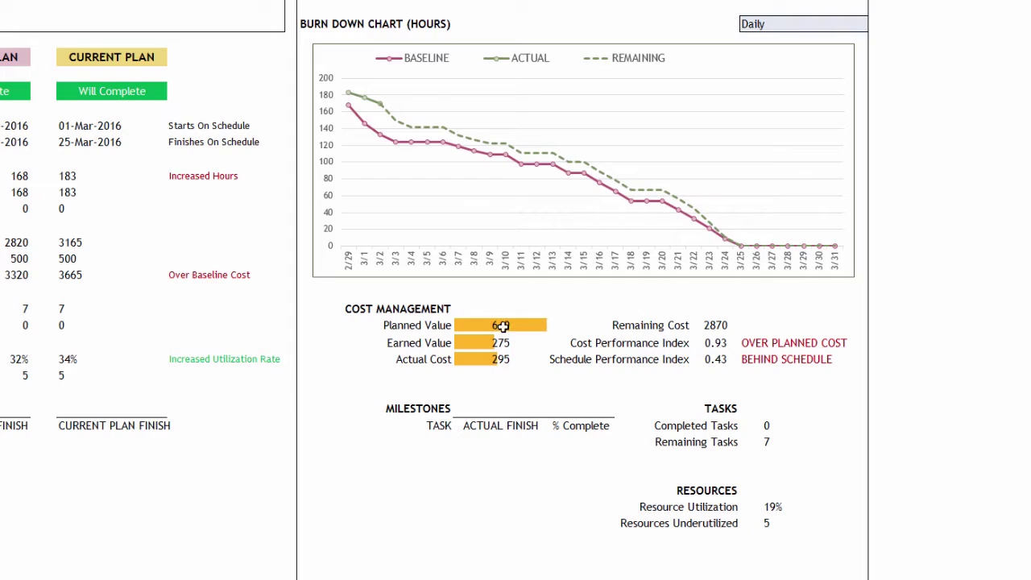
scroll(497, 306, up, 3)
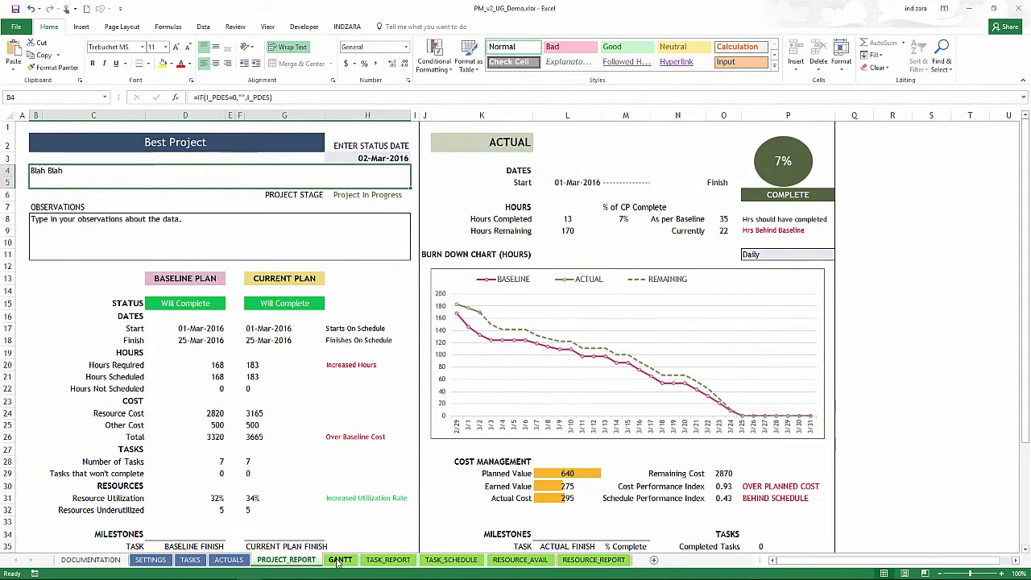
- On the GANTT sheet, change the chart period to WEEKLY
click(339, 561)
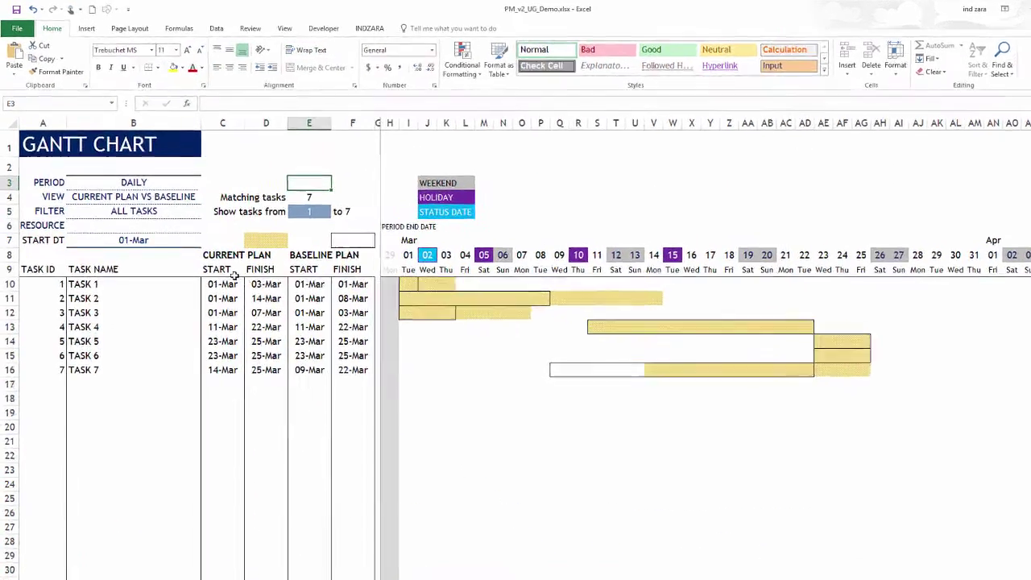
click(211, 205)
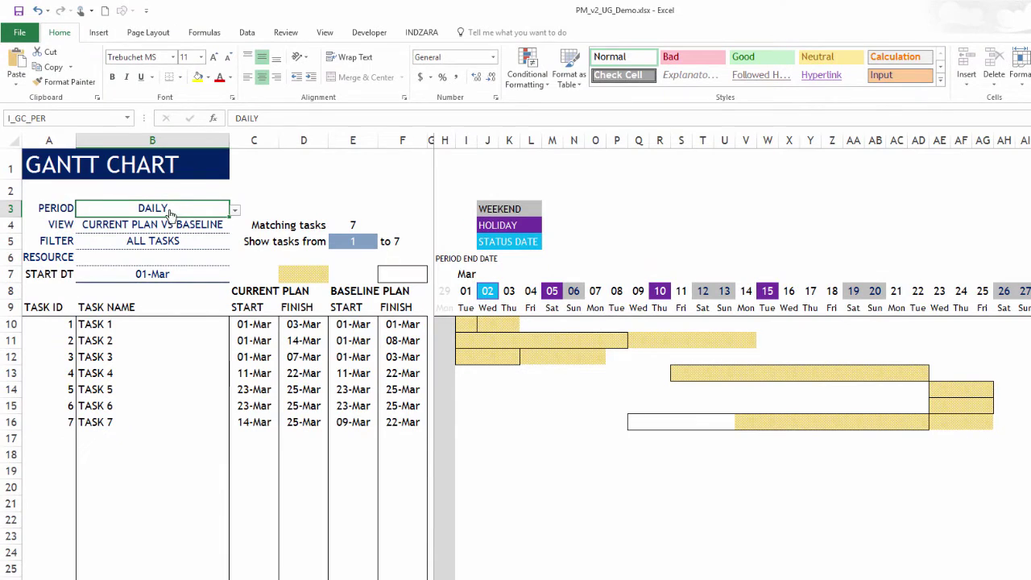
click(234, 211)
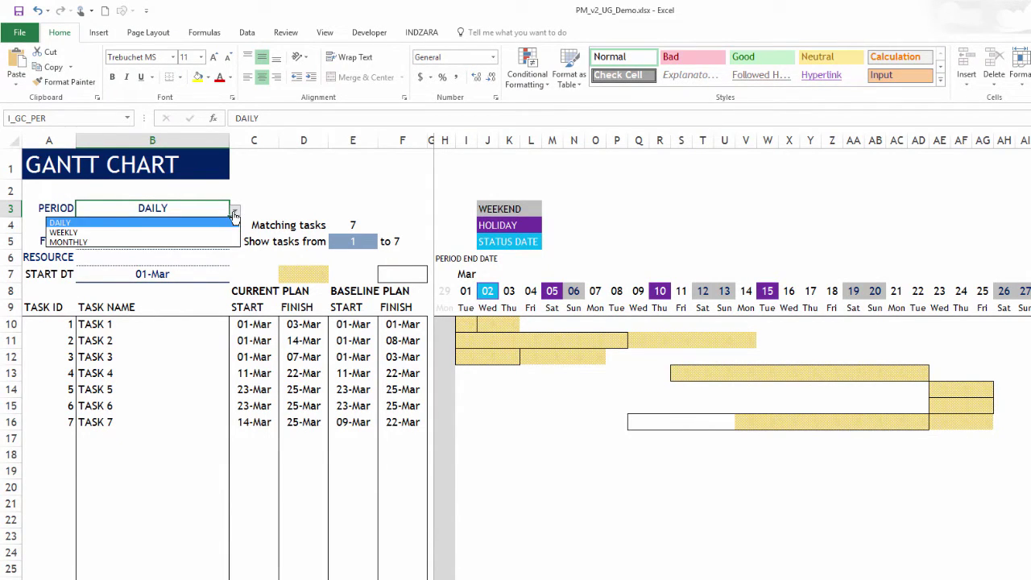
click(234, 214)
click(234, 215)
click(190, 231)
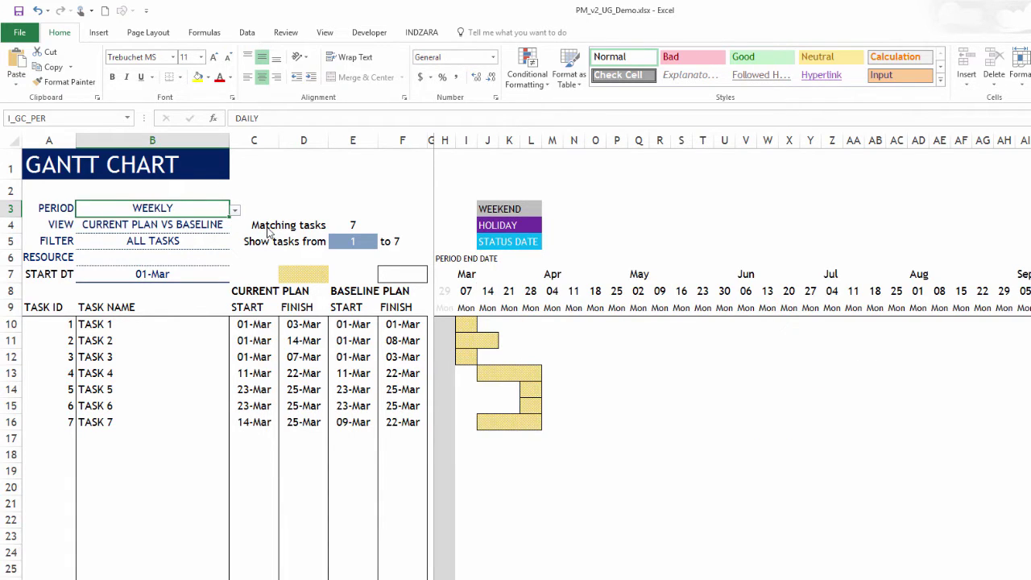
- Cycle the chart view through Baseline Plan, Current Plan and Actual, ending on Current Plan vs Baseline
click(226, 226)
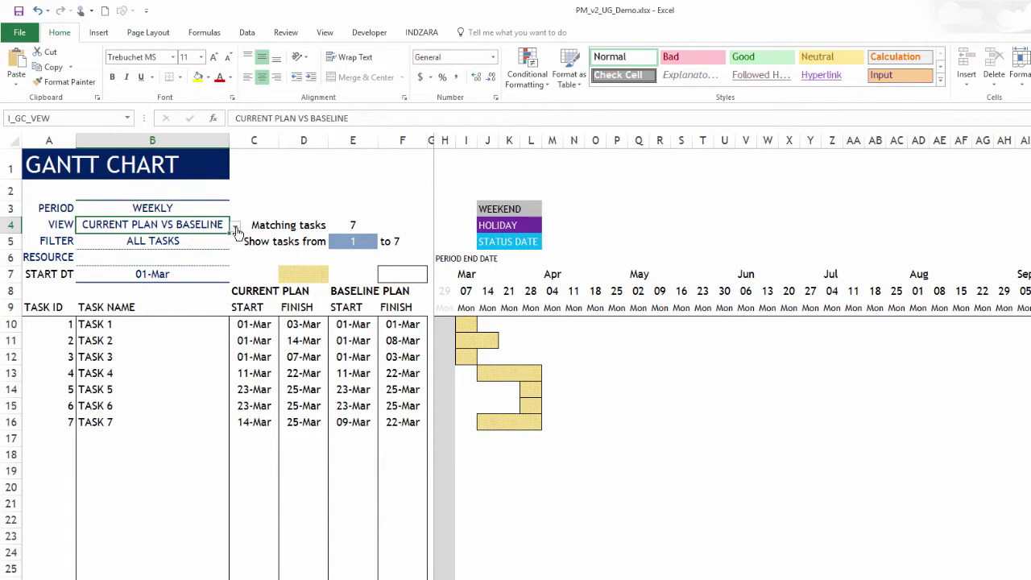
click(235, 231)
click(222, 239)
click(235, 230)
click(214, 247)
click(235, 231)
click(207, 256)
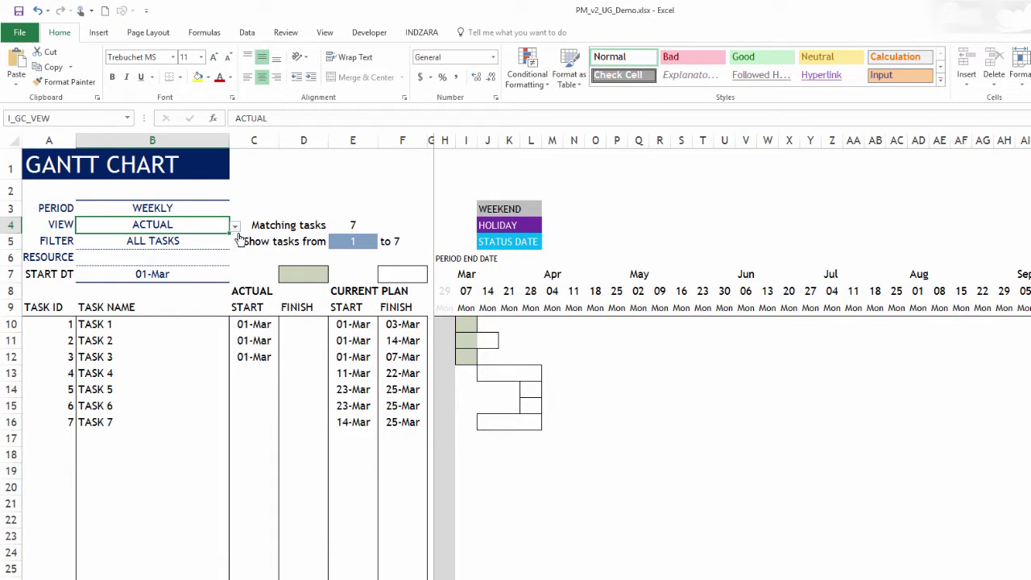
click(235, 228)
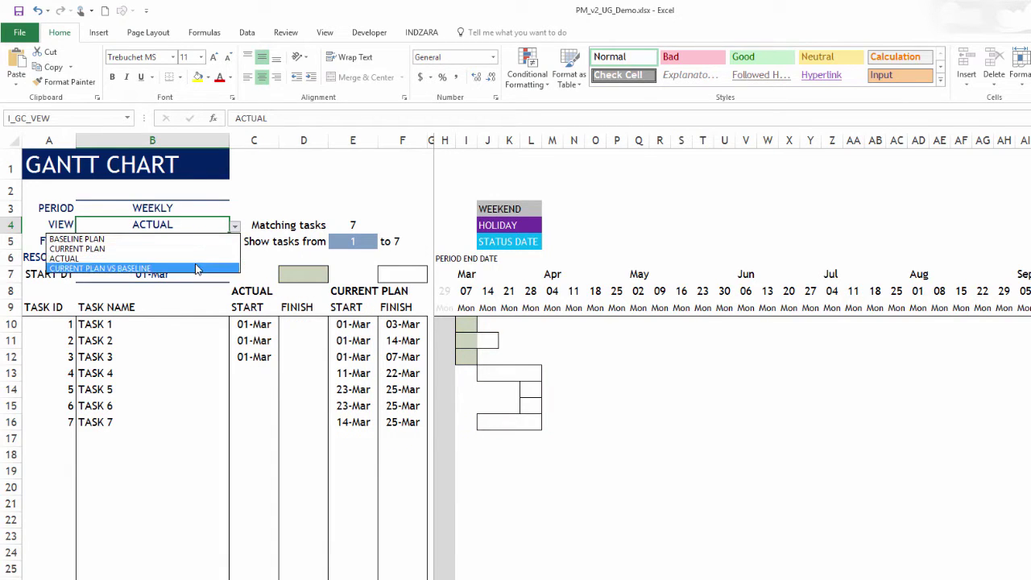
click(196, 268)
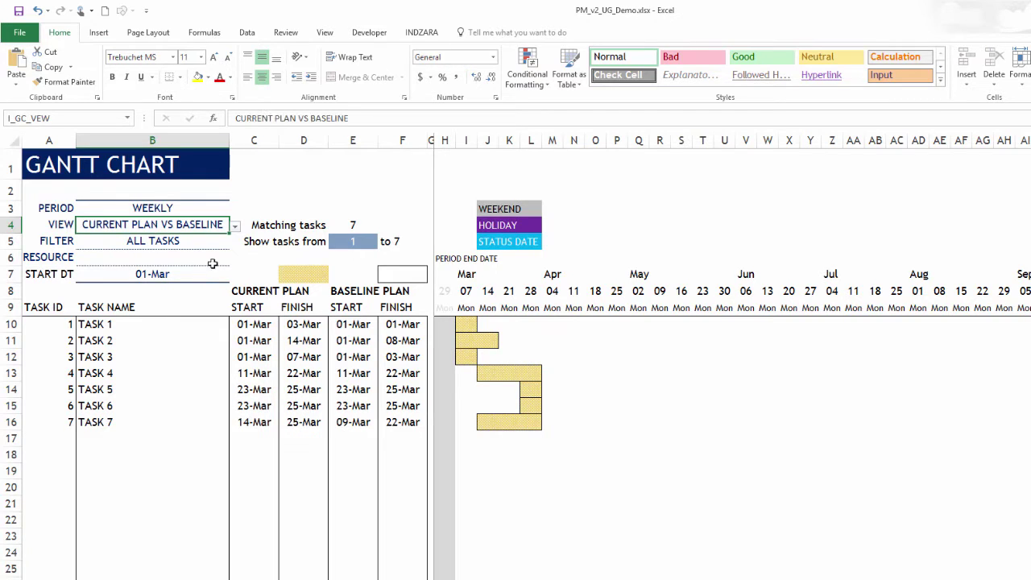
- Set the period back to DAILY and the START DT in B7 to 2/18/2016
click(228, 208)
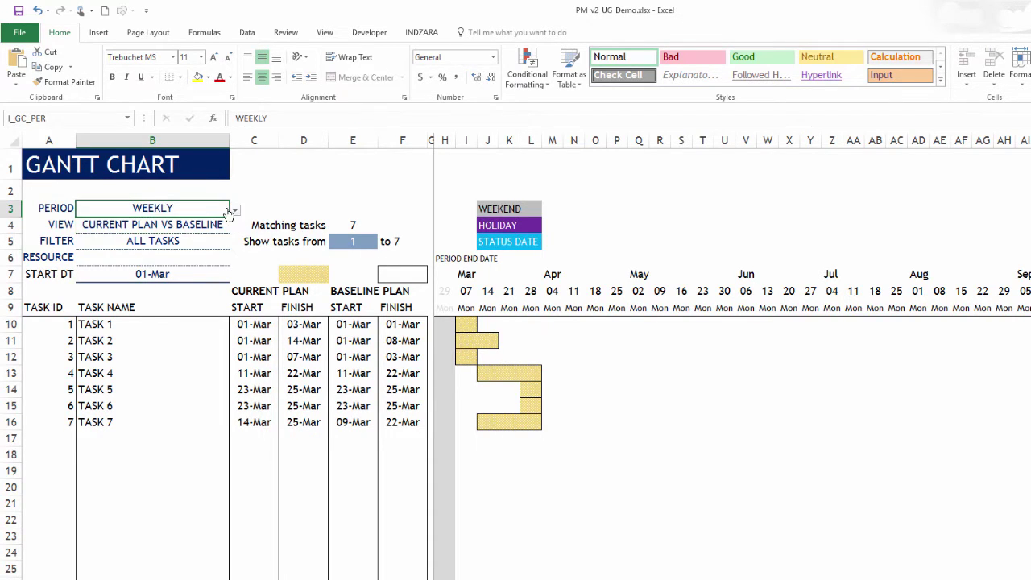
click(233, 210)
click(60, 222)
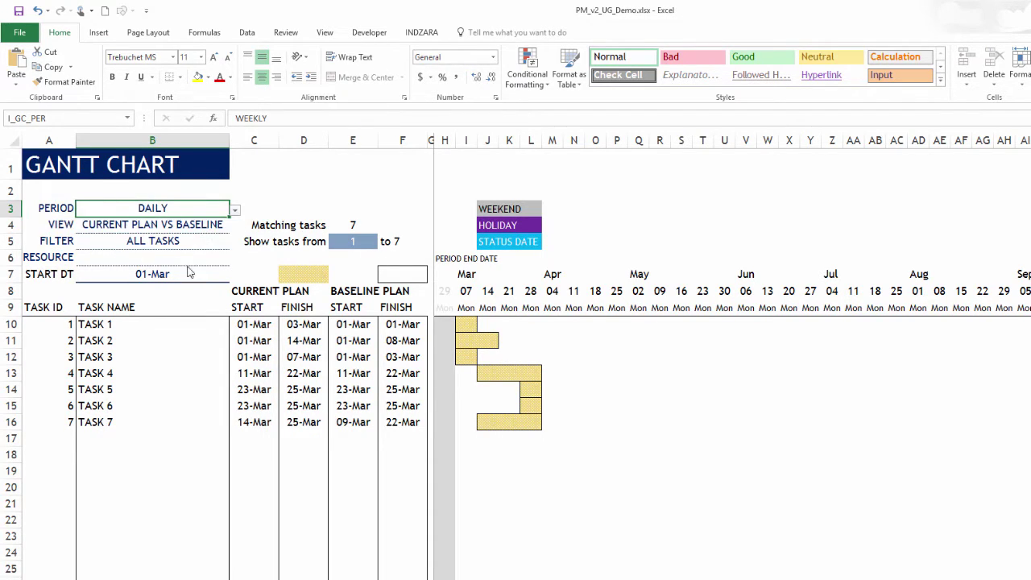
click(147, 273)
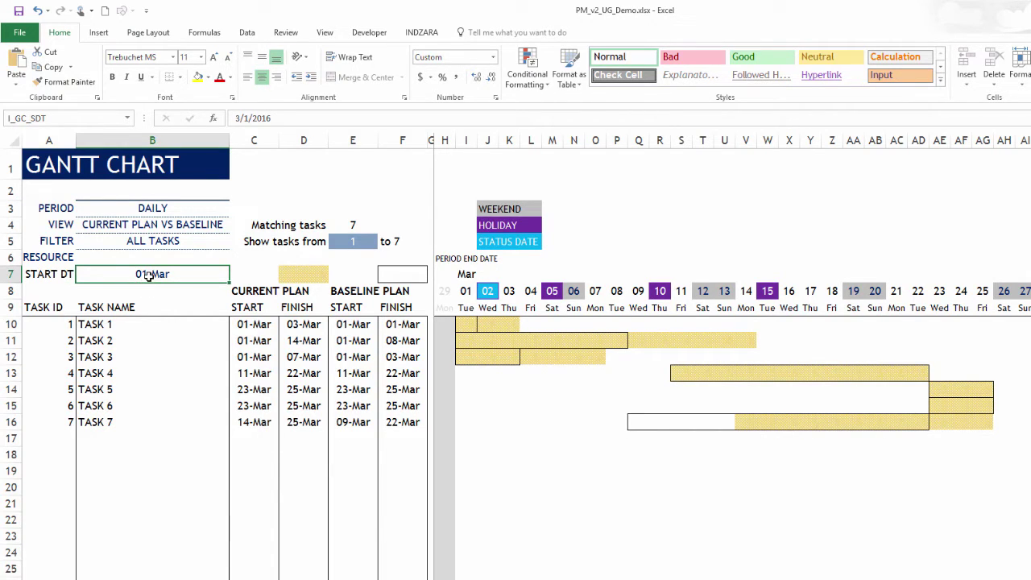
text(2/18/2016)
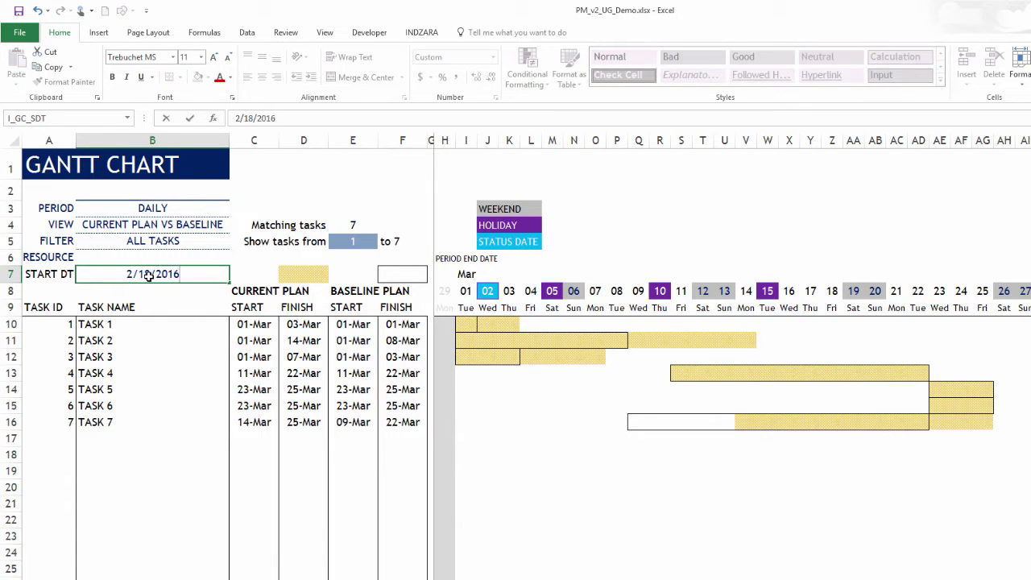
key(Return)
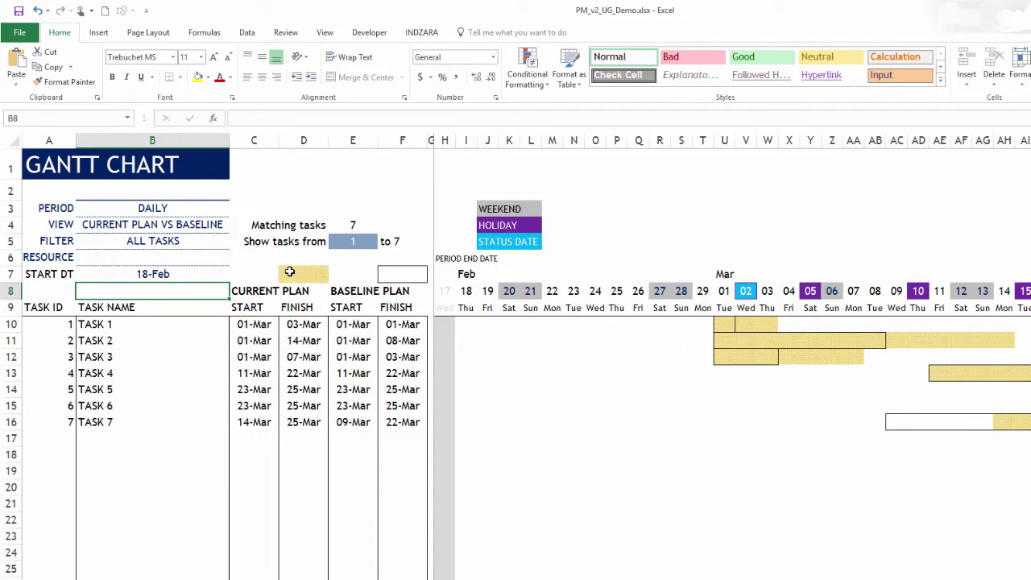
click(209, 270)
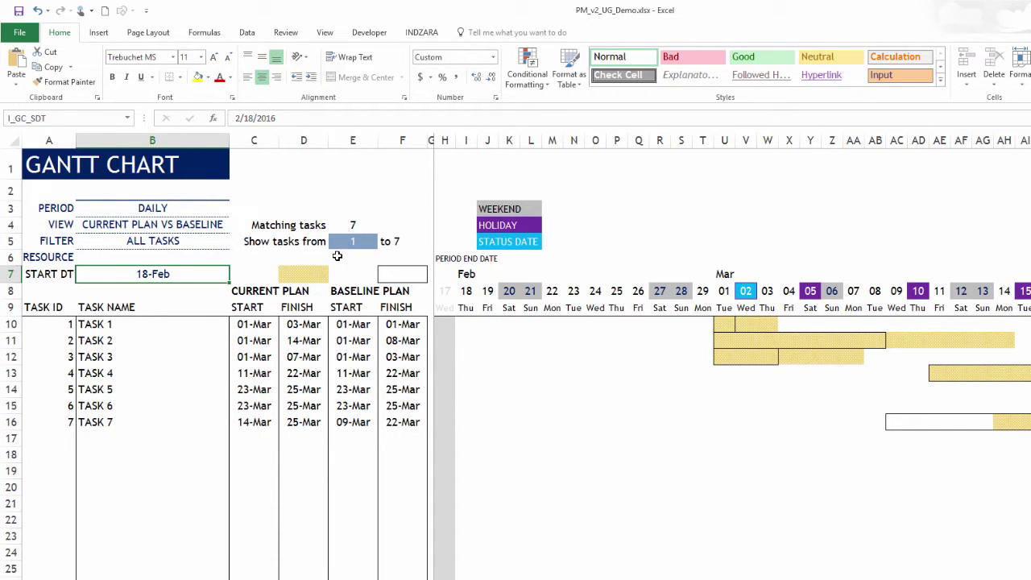
- Check the show-tasks-from value in E5 and scroll across the daily timeline
click(348, 242)
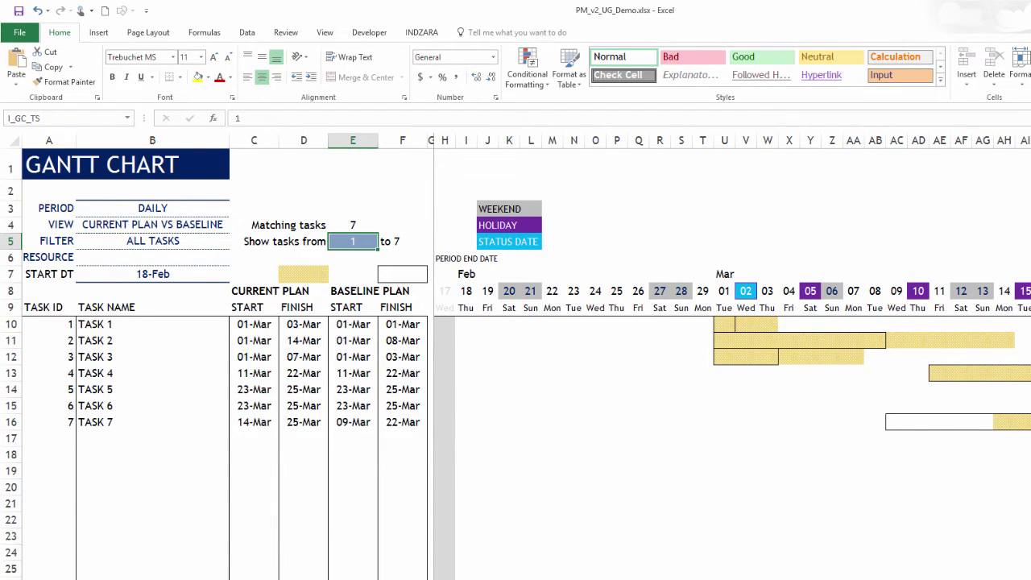
scroll(732, 362, right, 7)
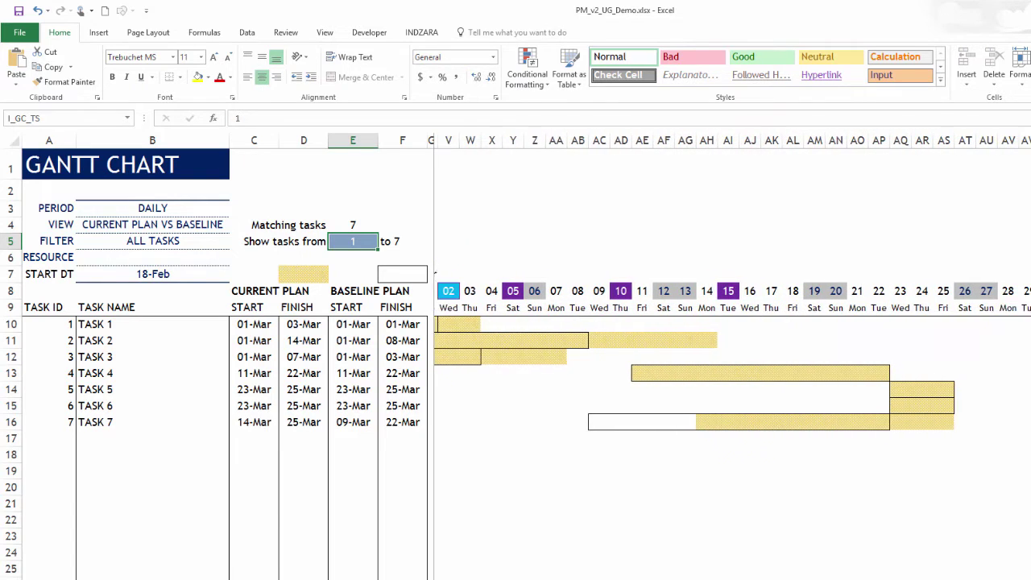
scroll(732, 362, right, 2)
scroll(733, 362, left, 8)
scroll(732, 363, right, 16)
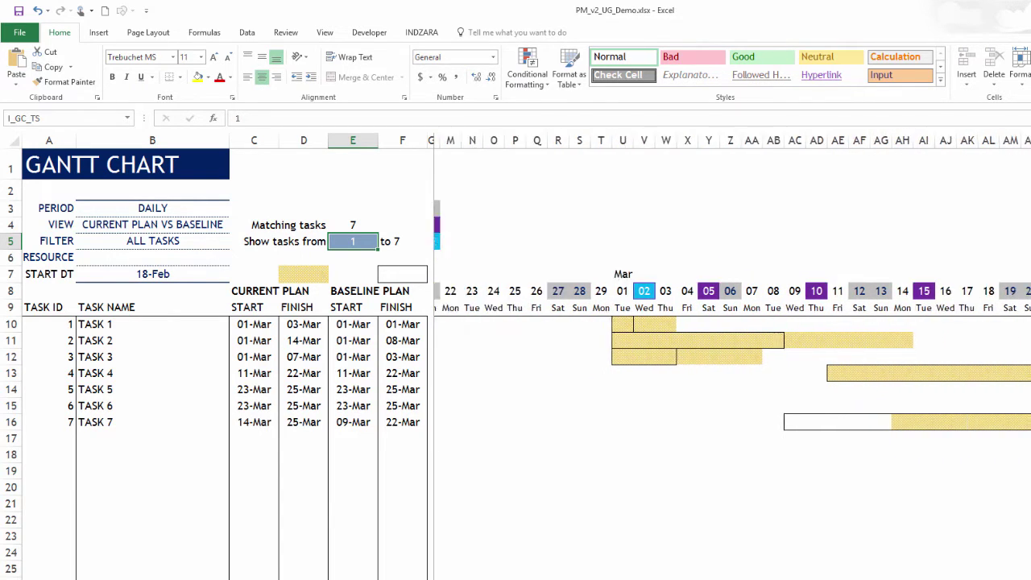
scroll(732, 363, left, 16)
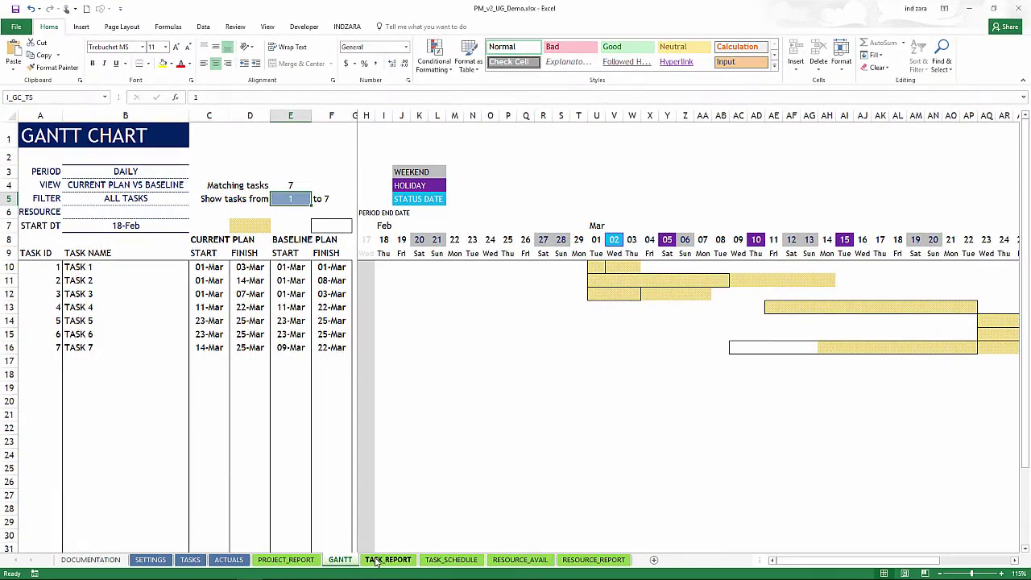
- On TASK_REPORT, view the Baseline Plan columns and inspect the Baseline Status filter without changes
click(375, 562)
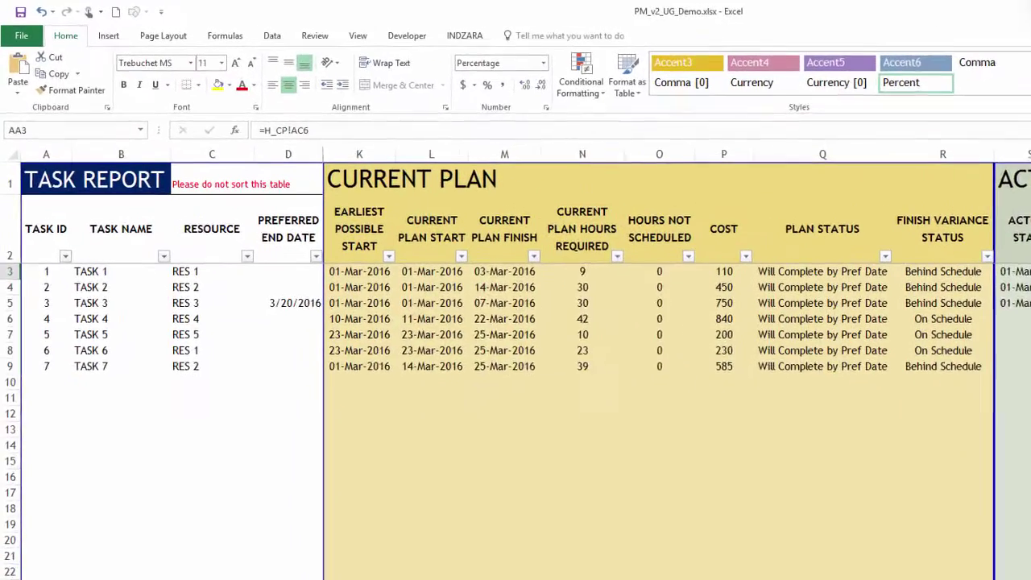
scroll(527, 499, left, 6)
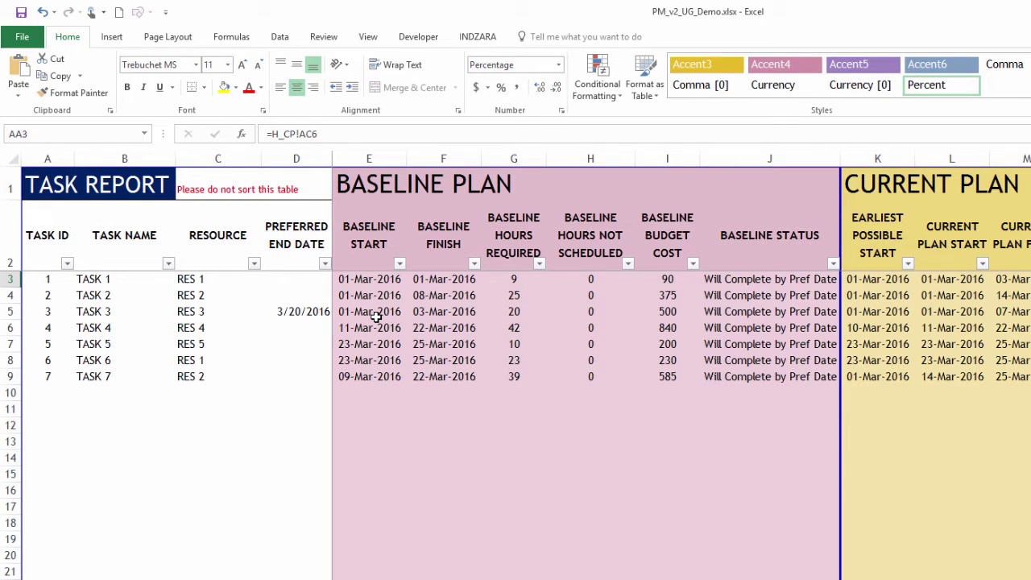
click(833, 264)
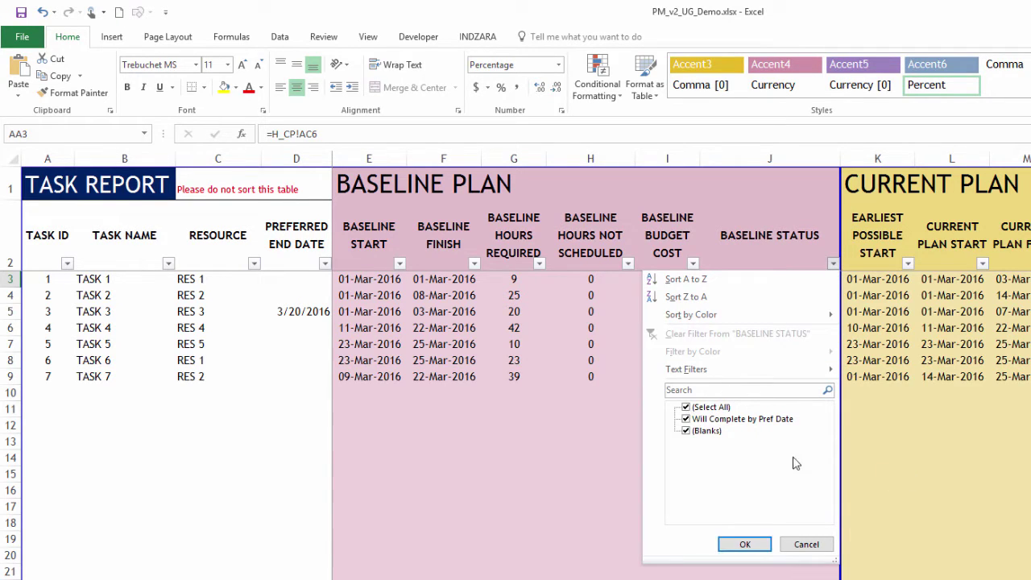
key(Escape)
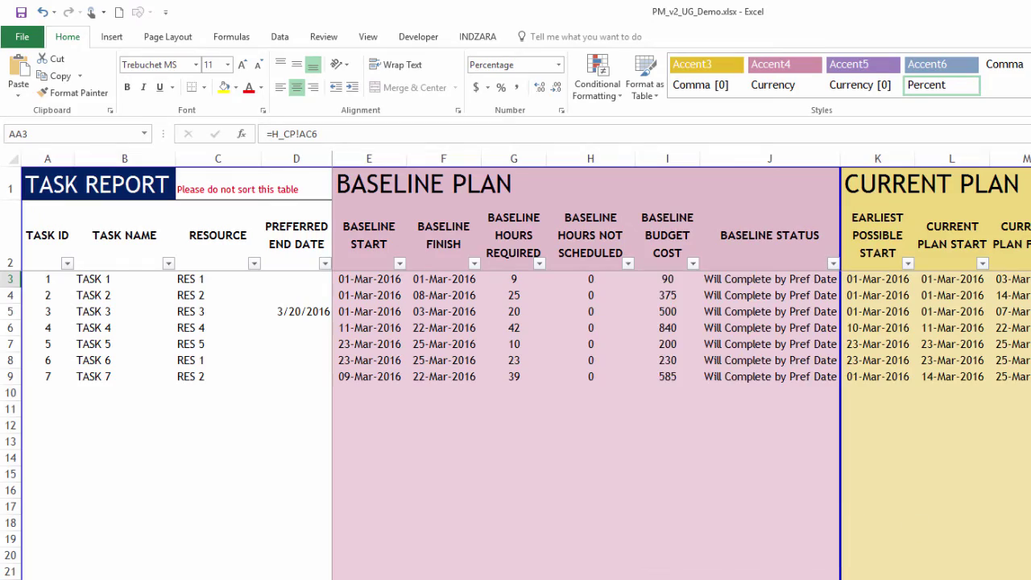
scroll(516, 362, right, 5)
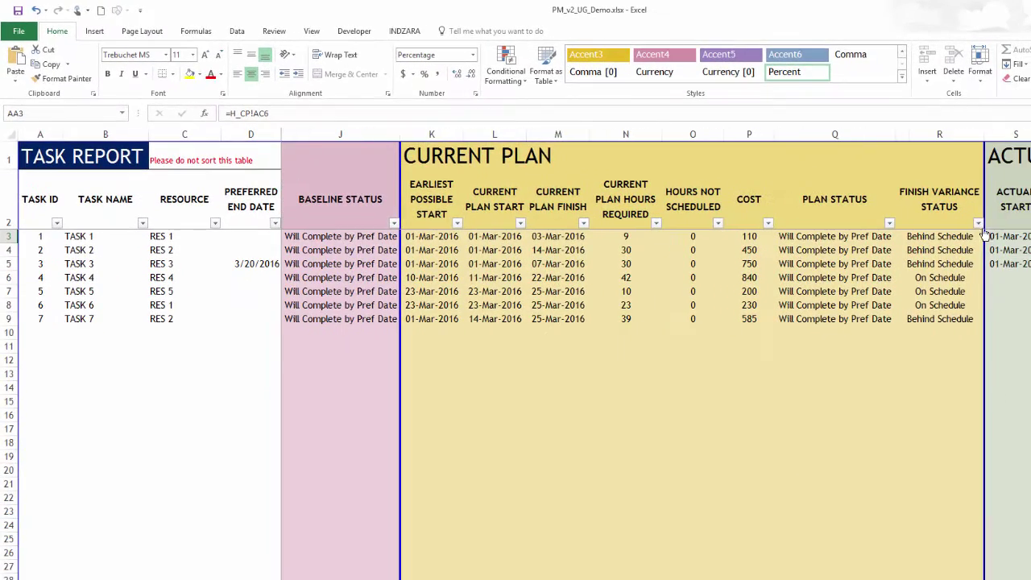
click(978, 222)
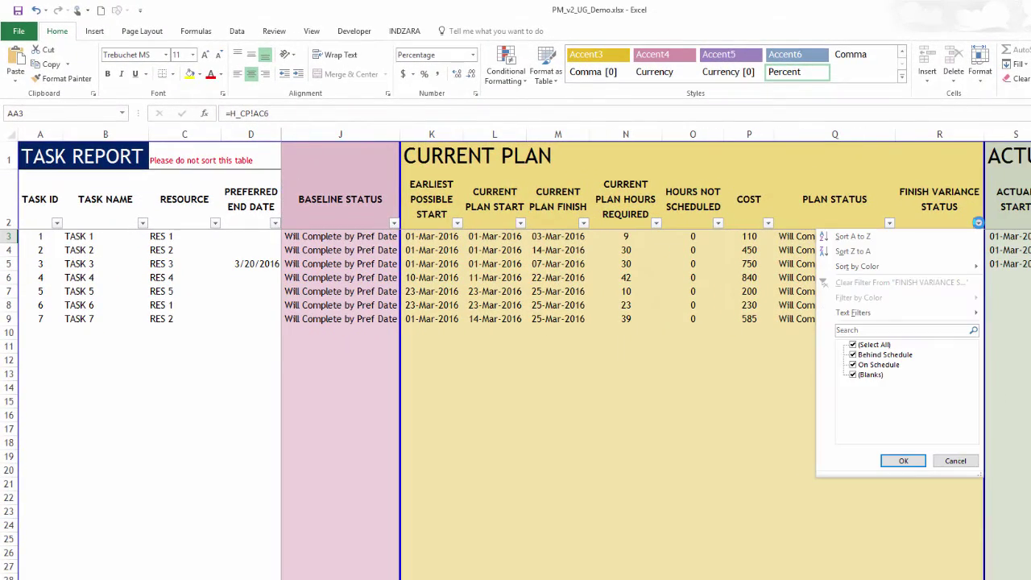
click(875, 345)
click(878, 354)
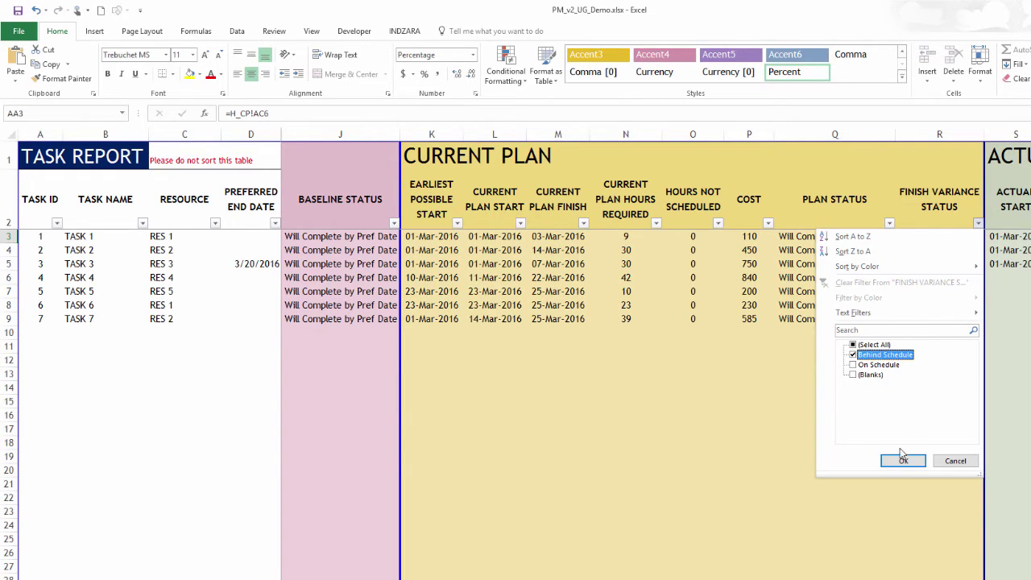
click(902, 460)
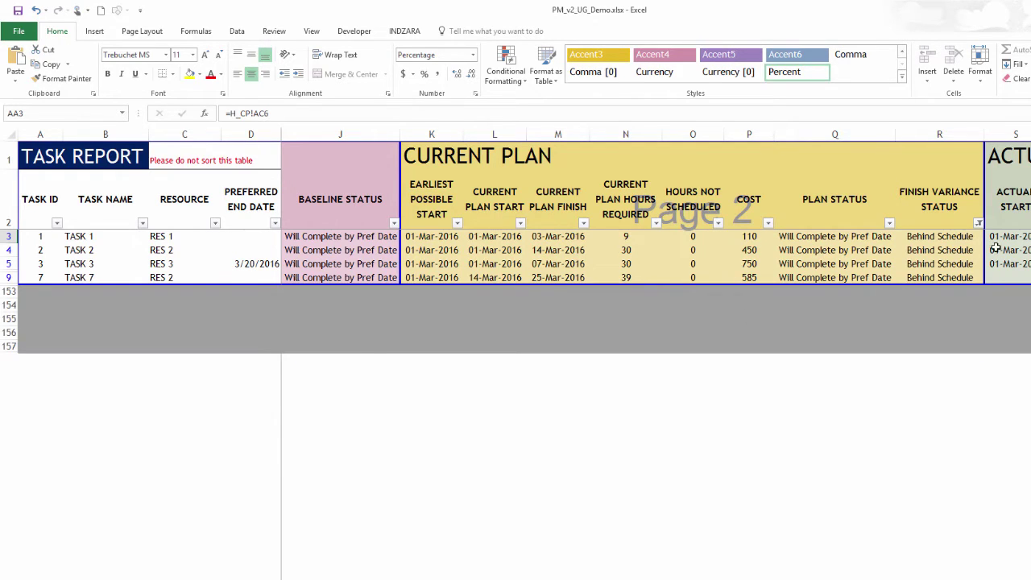
click(978, 222)
click(878, 347)
click(906, 459)
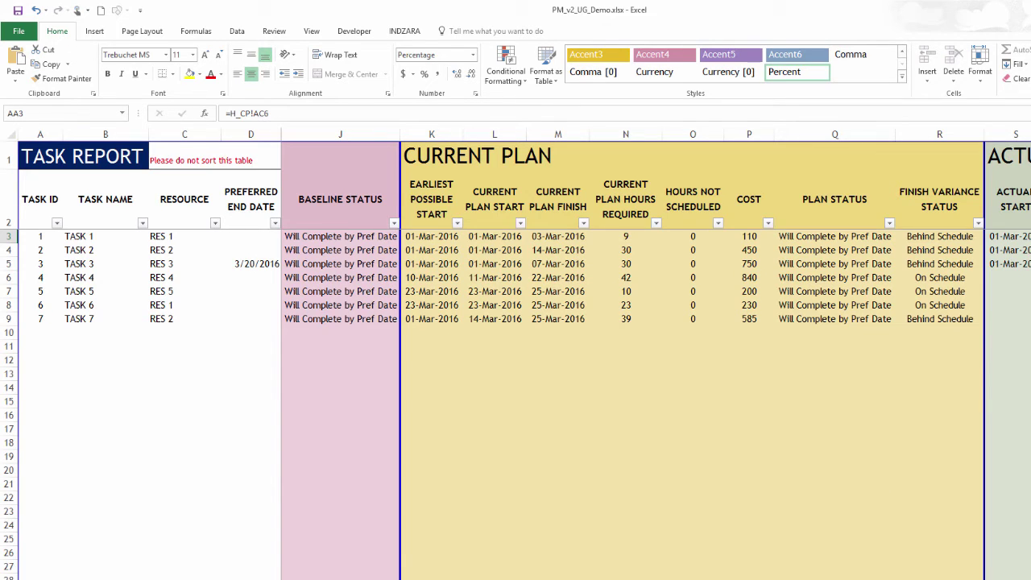
scroll(656, 354, right, 8)
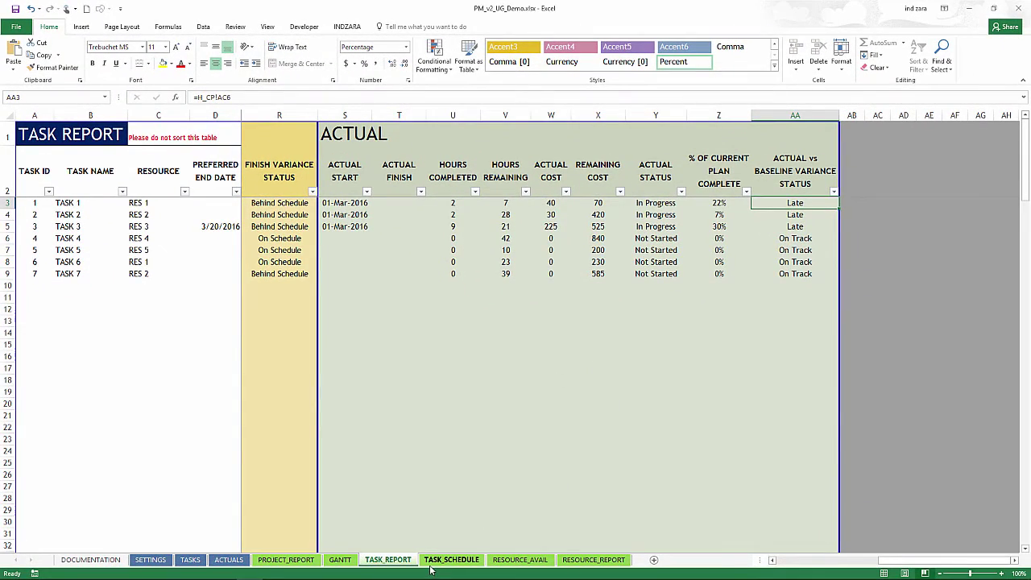
- Switch to the TASK_SCHEDULE sheet with daily task hours from 01-Mar to 07-Mar
click(432, 562)
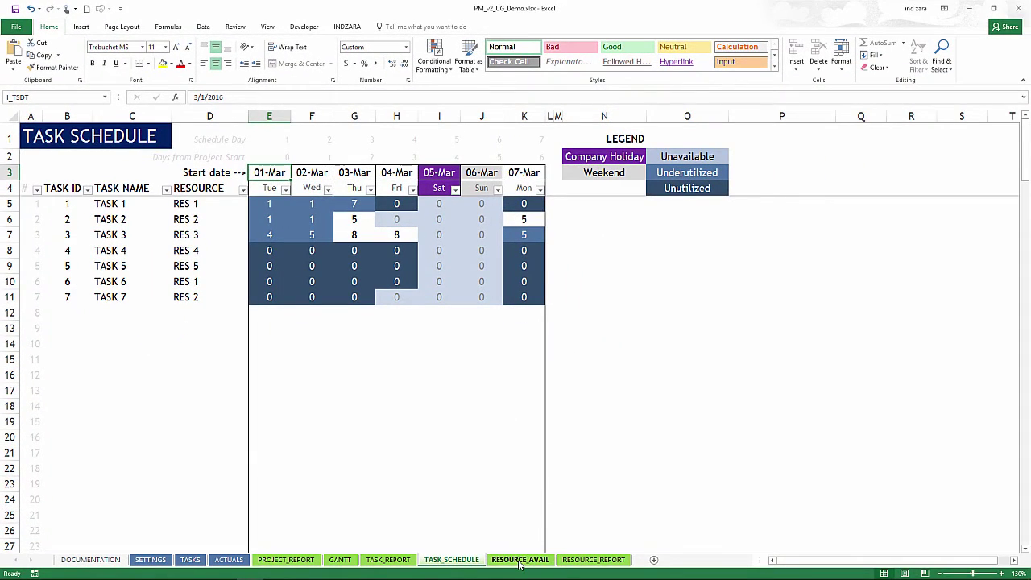
- Switch to the RESOURCE_AVAIL sheet with five resources' daily available hours from Mar-01
click(520, 560)
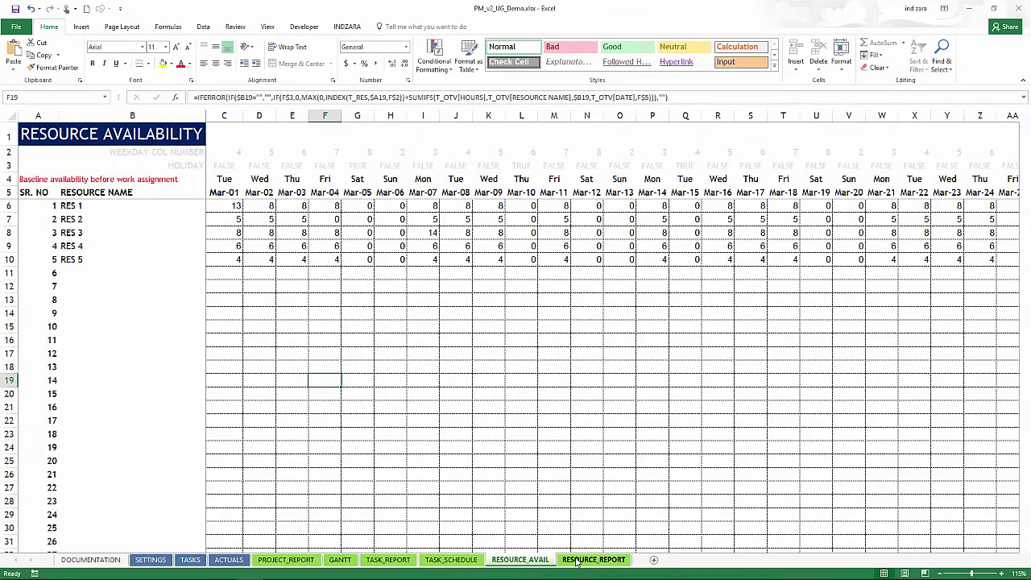
- On RESOURCE_REPORT, change the utilization threshold in R3 from 10% to 20%
click(593, 560)
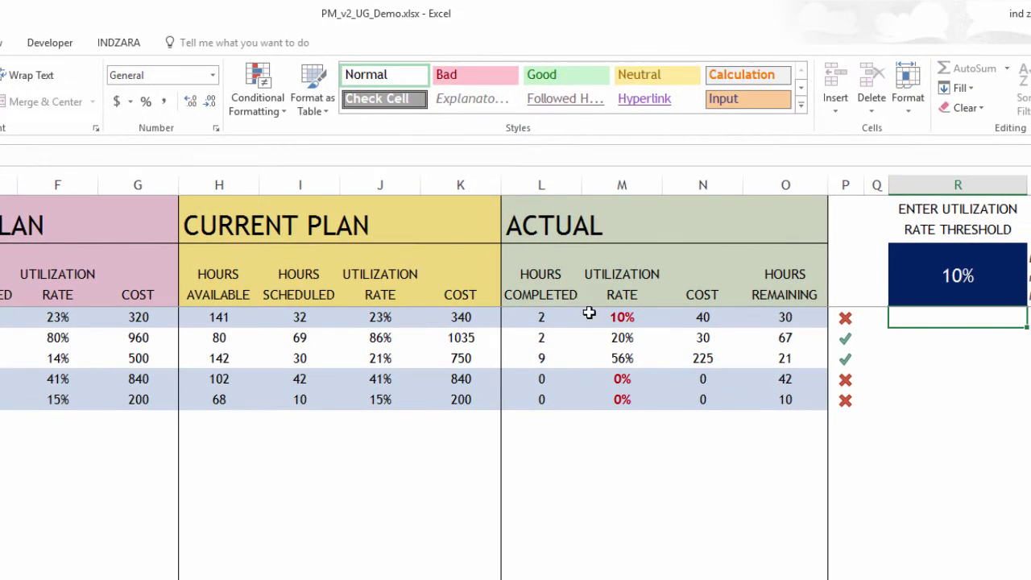
click(933, 302)
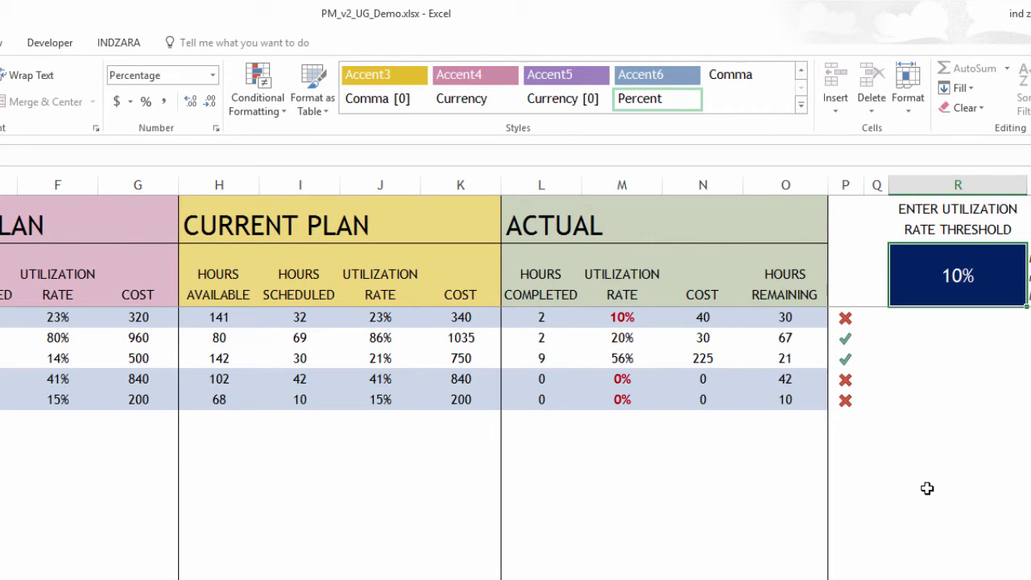
text(20)
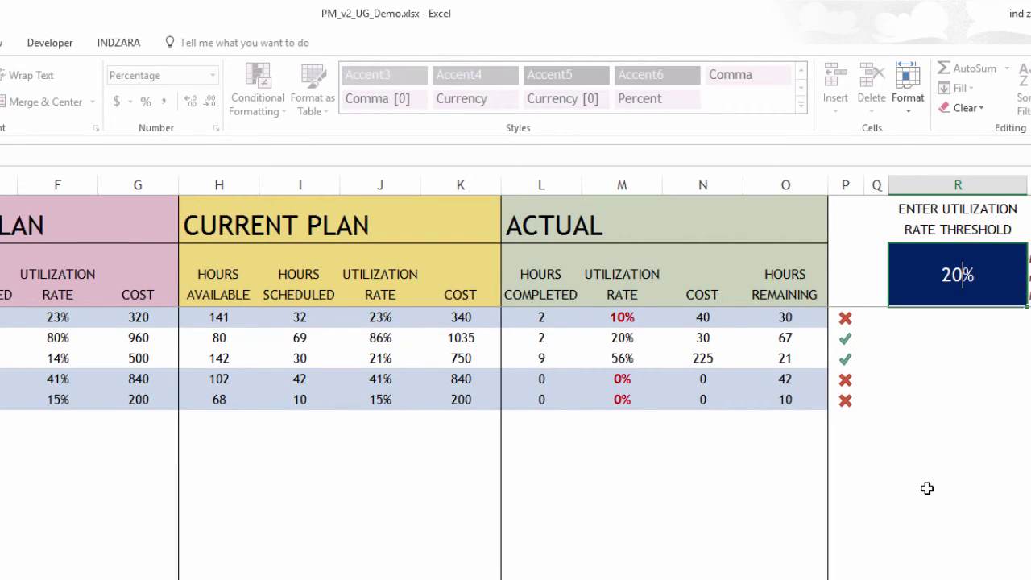
key(Return)
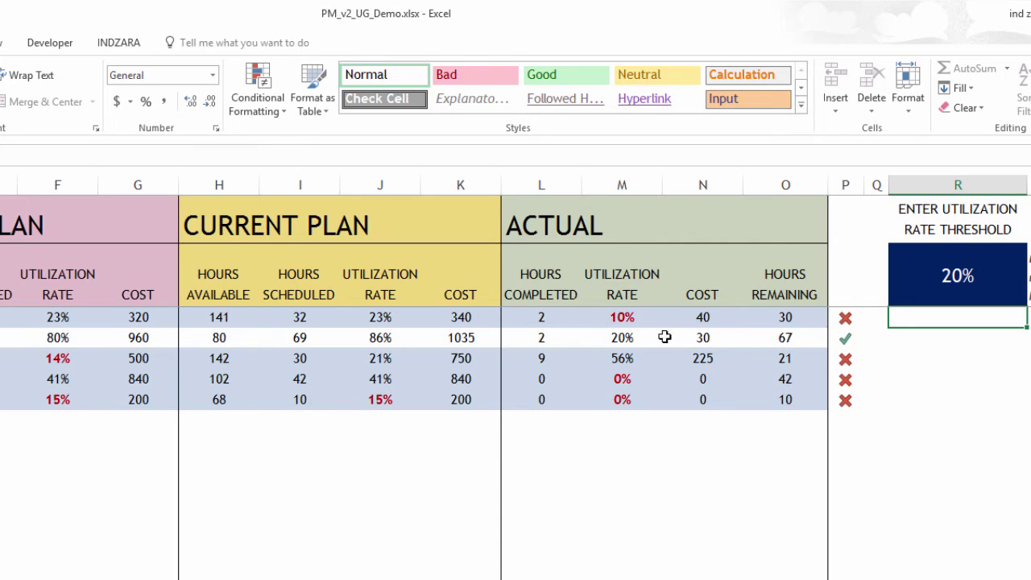
scroll(596, 350, right, 9)
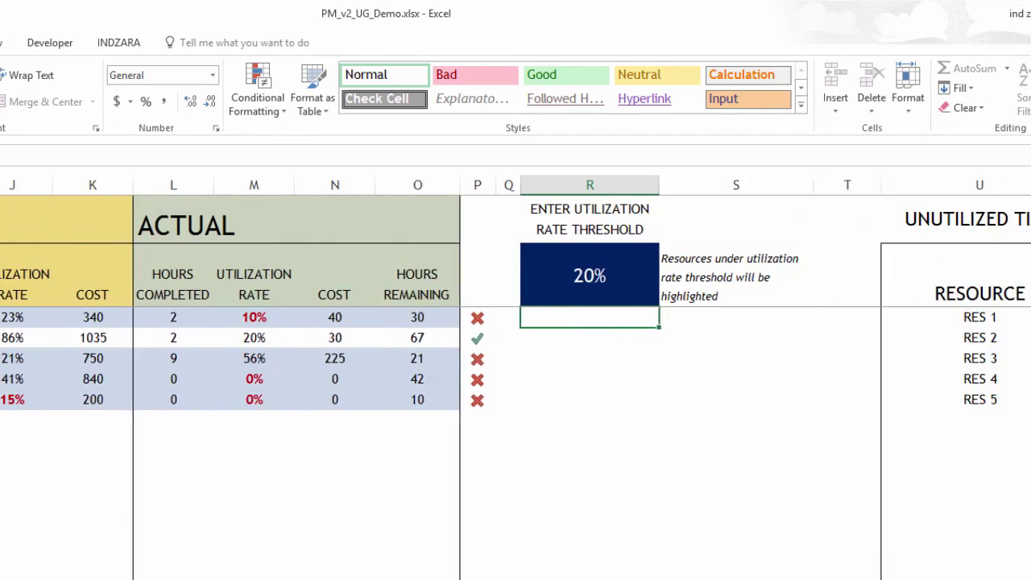
scroll(515, 379, right, 1)
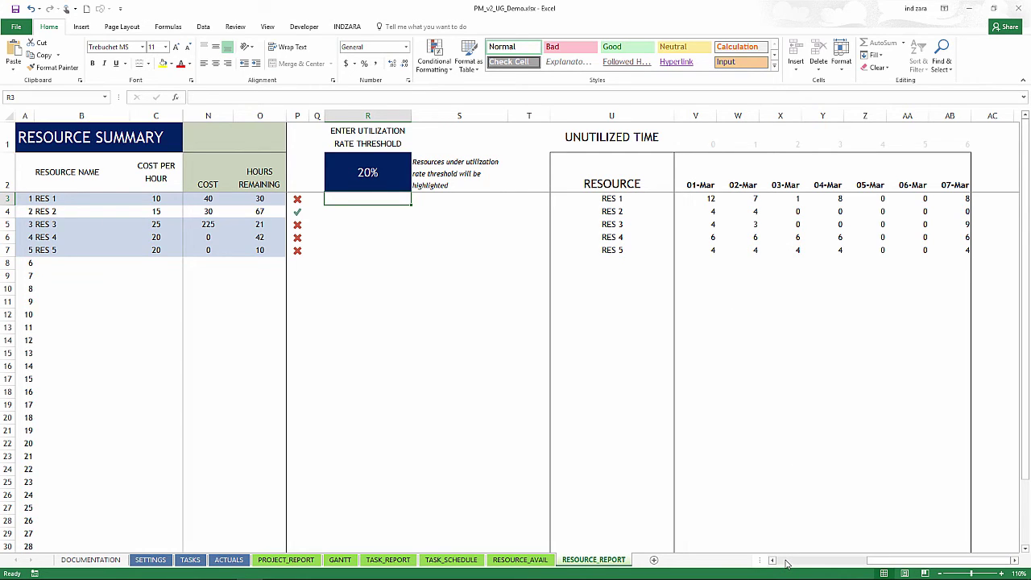
click(787, 560)
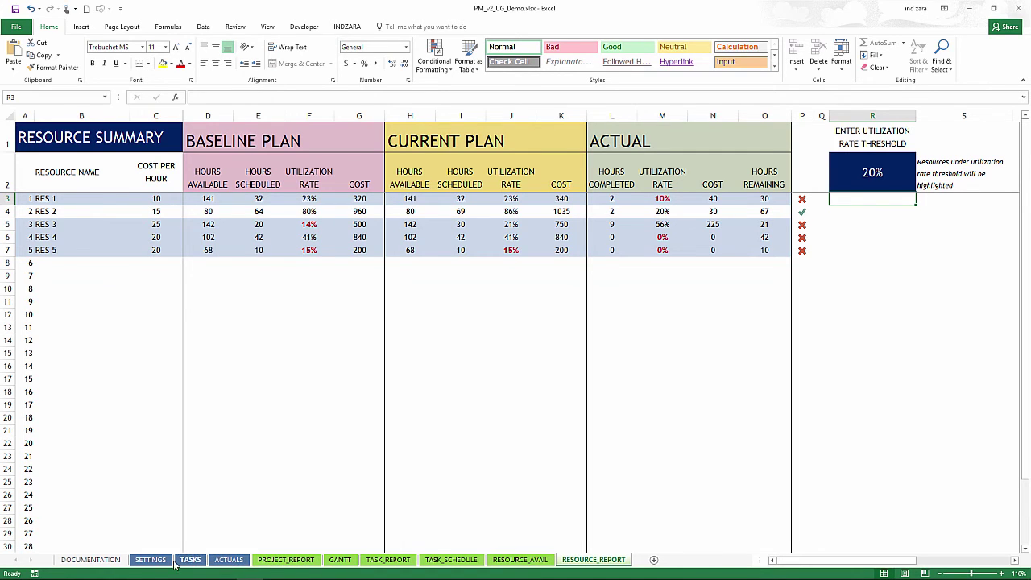
- Flip through the SETTINGS, TASKS and ACTUALS sheets, ending on DOCUMENTATION
click(151, 559)
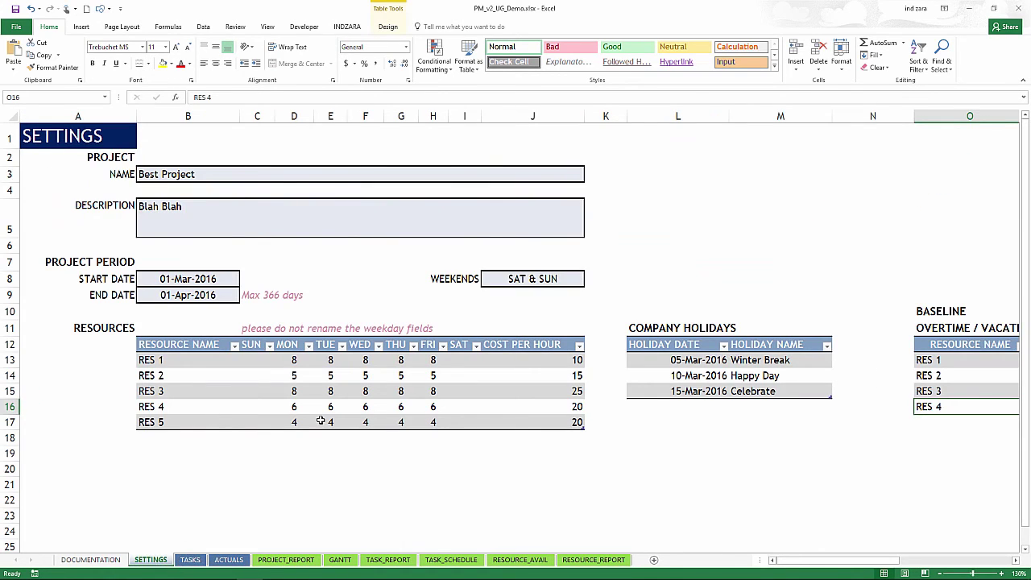
click(193, 561)
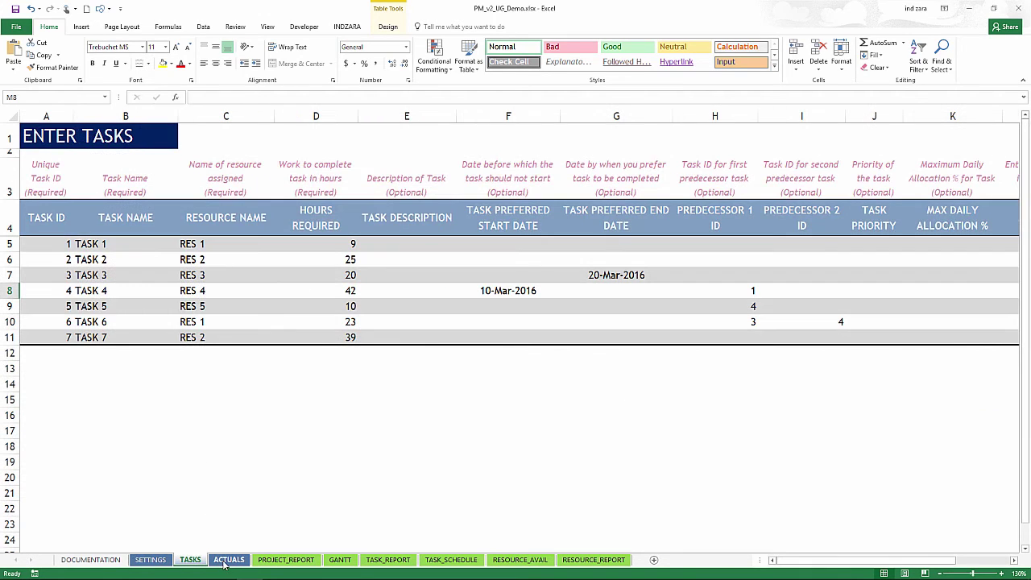
click(227, 560)
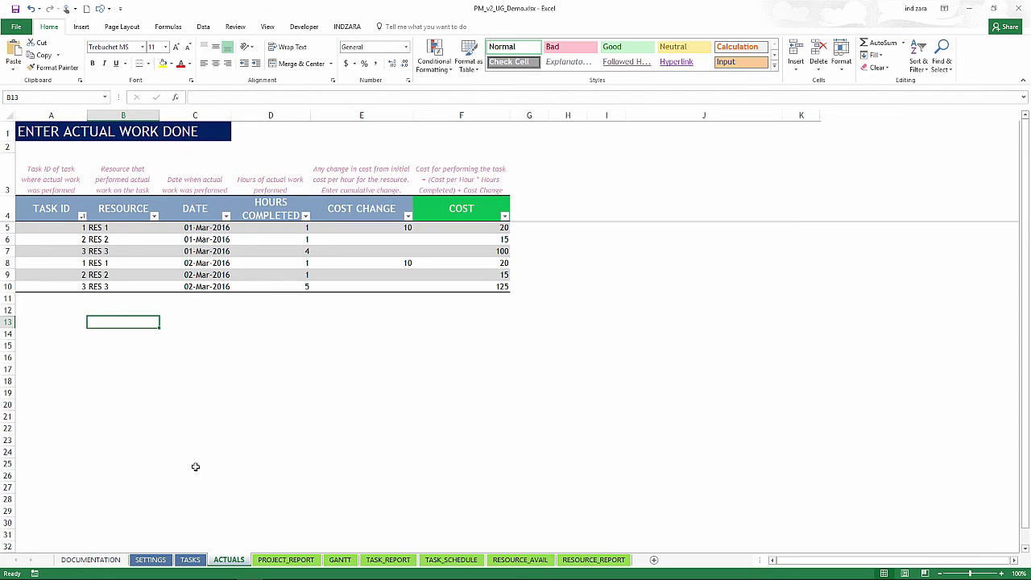
click(163, 561)
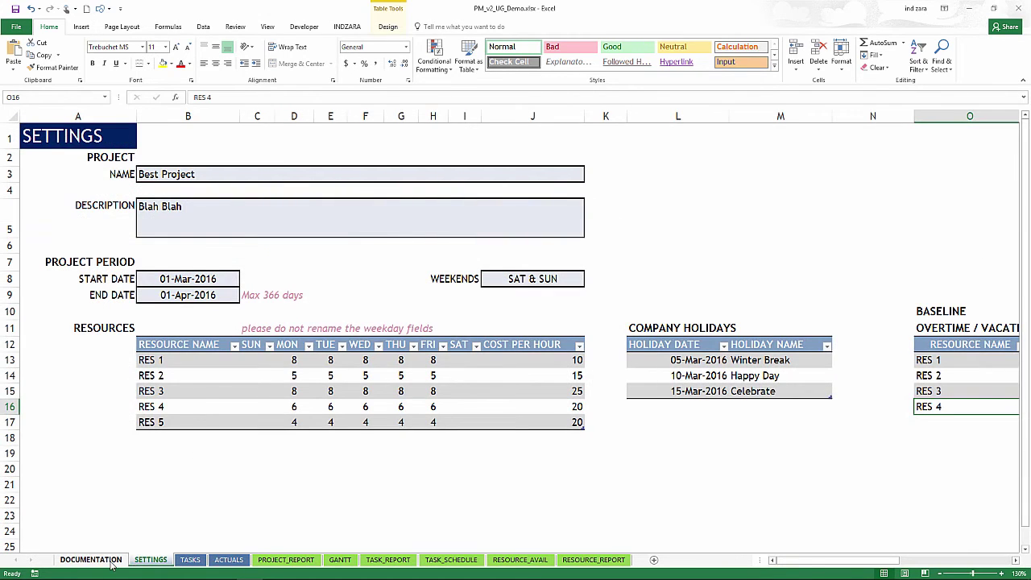
click(112, 561)
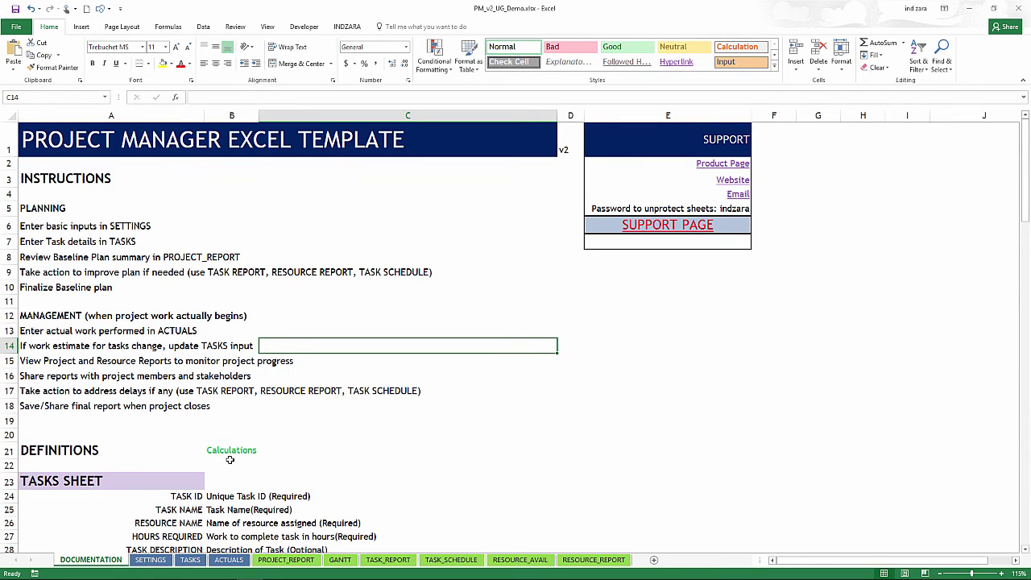